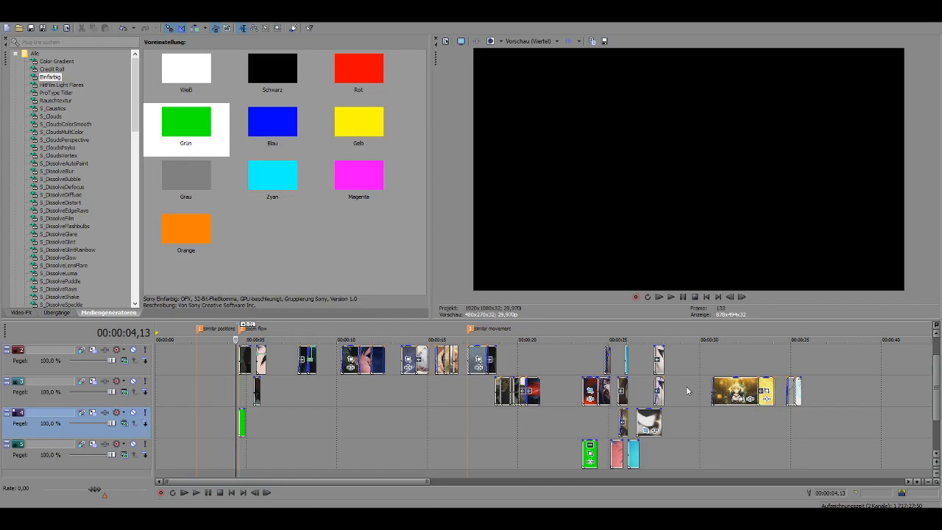
- Play back the zoom flow clips starting from the beginning of the green clip
scroll(523, 423, up, 3)
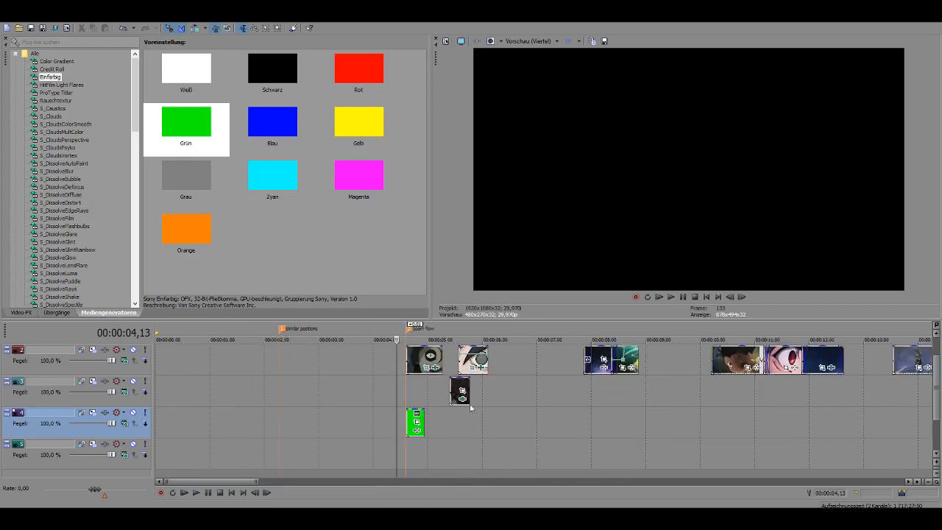
scroll(493, 405, up, 1)
click(477, 453)
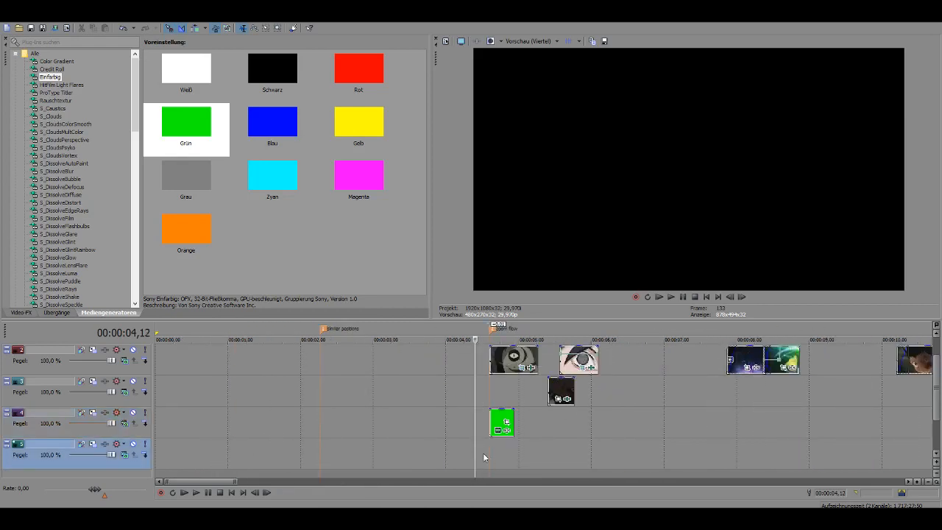
scroll(574, 452, up, 3)
scroll(522, 455, down, 3)
scroll(521, 456, up, 3)
click(547, 452)
scroll(548, 452, down, 4)
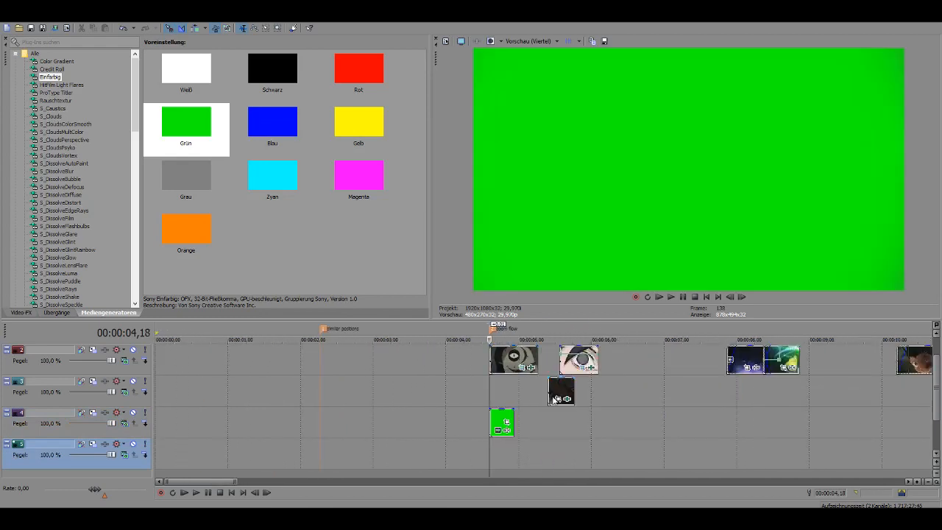
key(space)
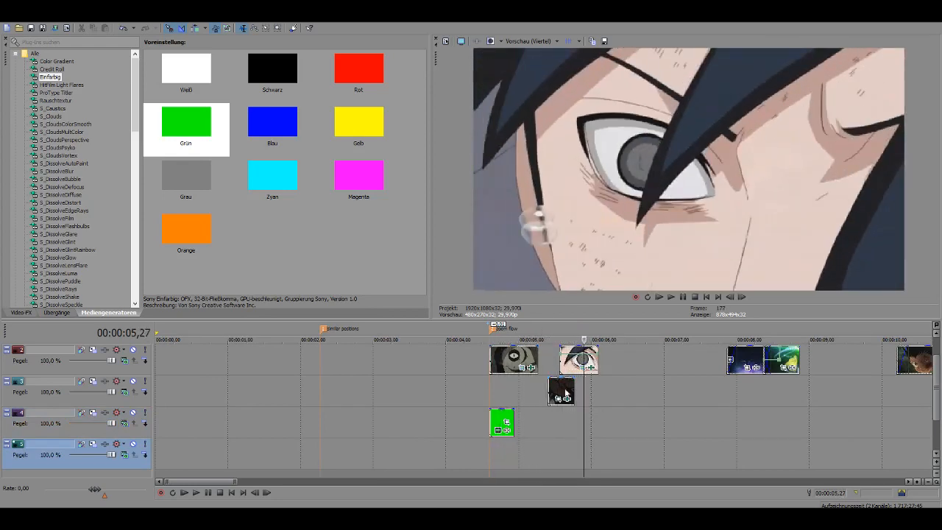
key(space)
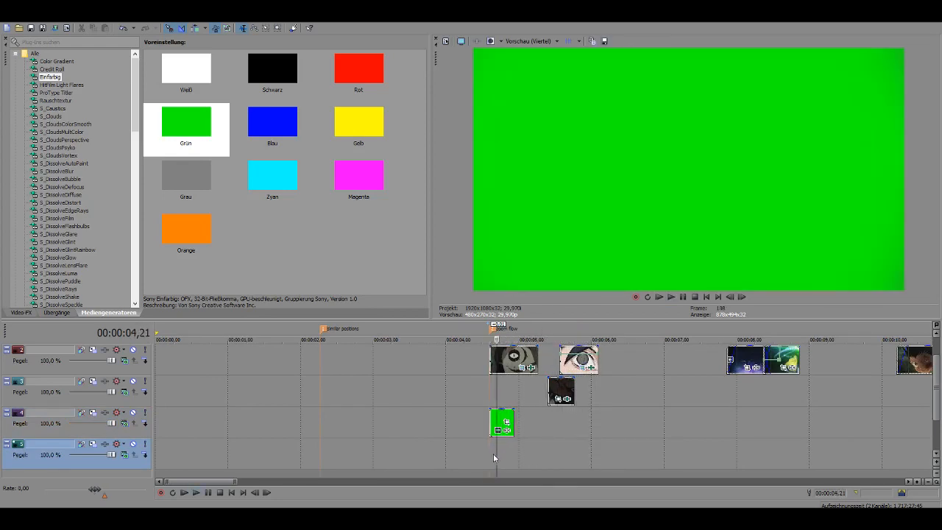
- Mark a loop region over the zoom flow clips from 00:00:04,18 to 00:00:06,03 and play it
drag(490, 452, 601, 445)
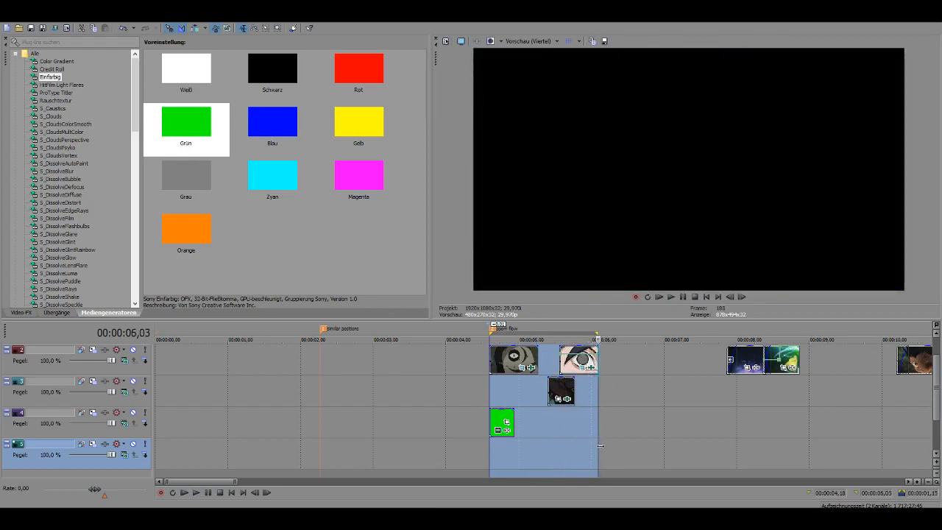
key(space)
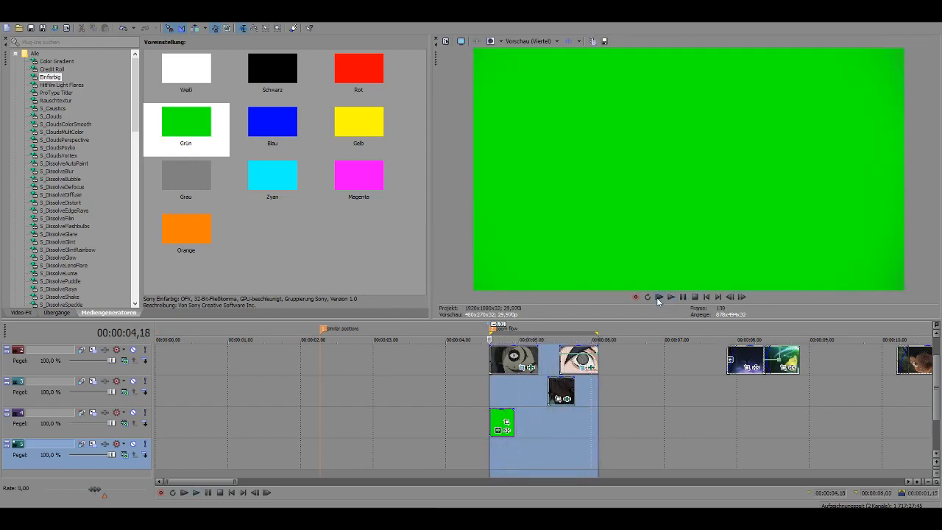
key(space)
key(space)
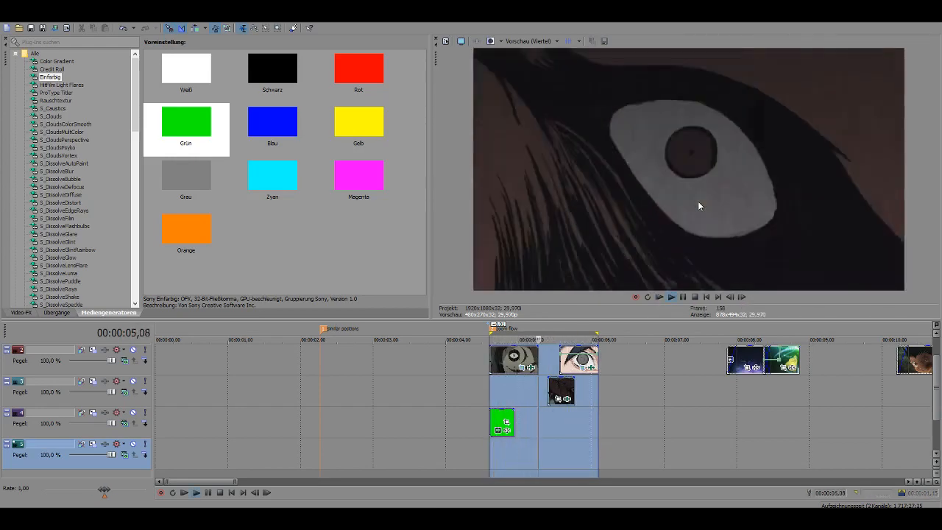
key(space)
key(space)
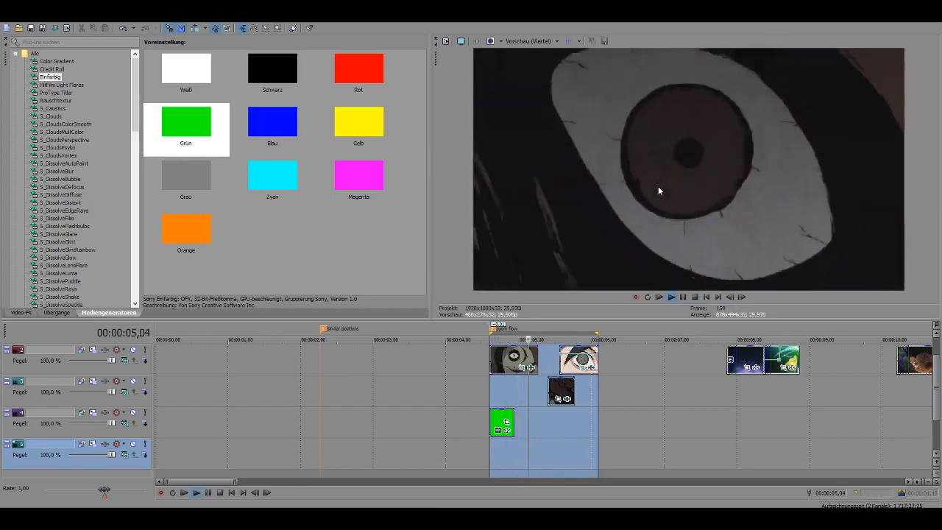
key(space)
- Step frame by frame back and forth through the masked-eye clip that opens the zoom flow section
click(506, 385)
click(507, 385)
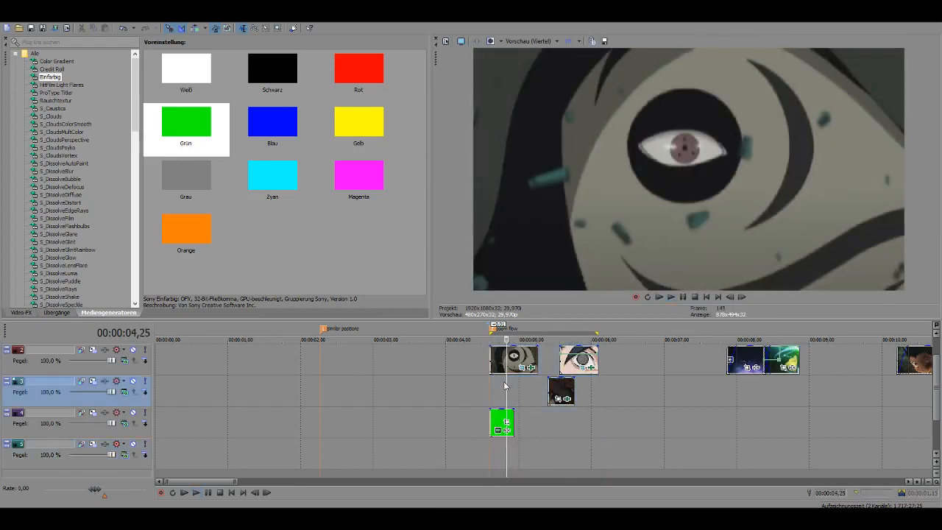
click(521, 385)
scroll(524, 384, up, 3)
key(Left)
key(Left)
key(Left)
key(Right)
key(Right)
key(Right)
key(Left)
key(Left)
key(Left)
click(411, 359)
key(Right)
key(Right)
key(Right)
key(Right)
key(Right)
key(Right)
key(Right)
key(Right)
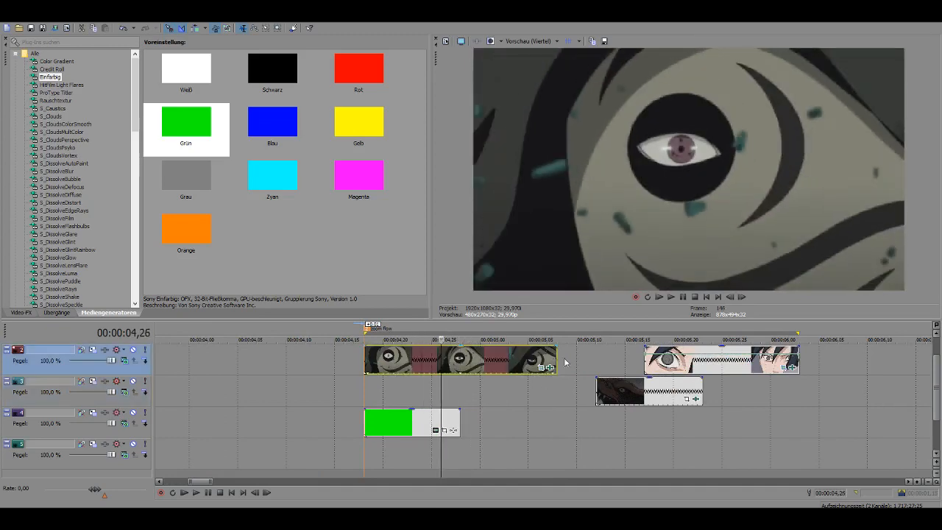
- Examine the transition from the masked eye to the dark eye close-up around 00:00:05,02
scroll(674, 382, down, 1)
scroll(669, 383, down, 1)
key(Right)
scroll(587, 390, down, 1)
scroll(553, 391, up, 2)
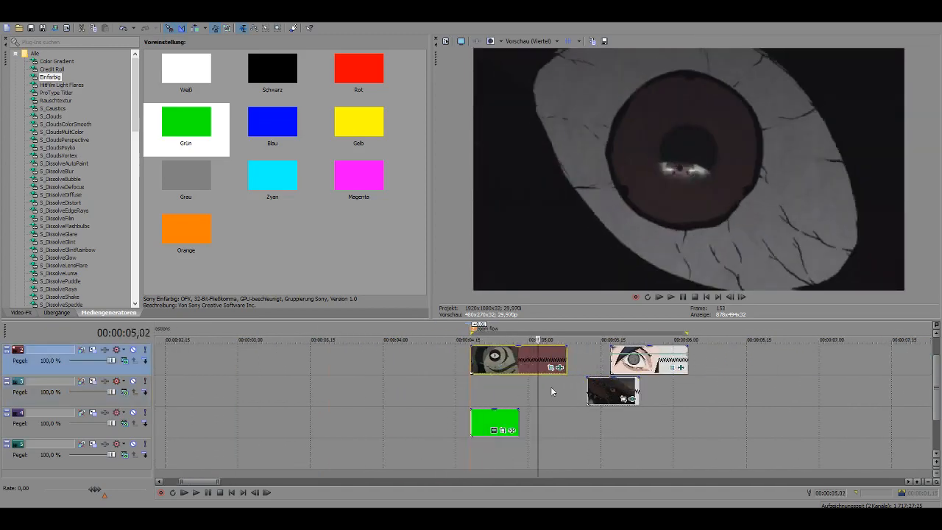
- Return to the start of the zoom flow and step frame by frame through its successive eye zooms
click(442, 392)
key(Right)
key(Right)
key(Left)
key(Left)
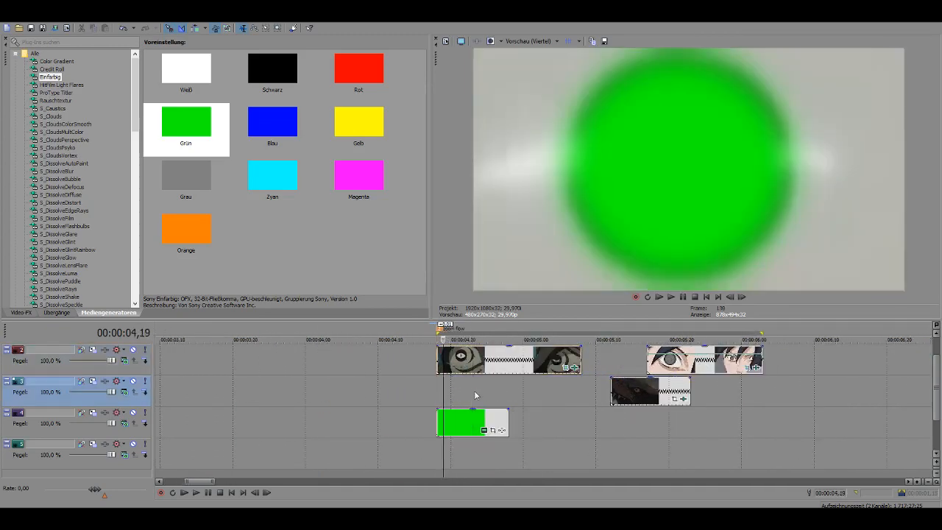
scroll(474, 391, down, 2)
key(Right)
key(Right)
key(Right)
key(Right)
key(Right)
key(Right)
scroll(517, 400, up, 2)
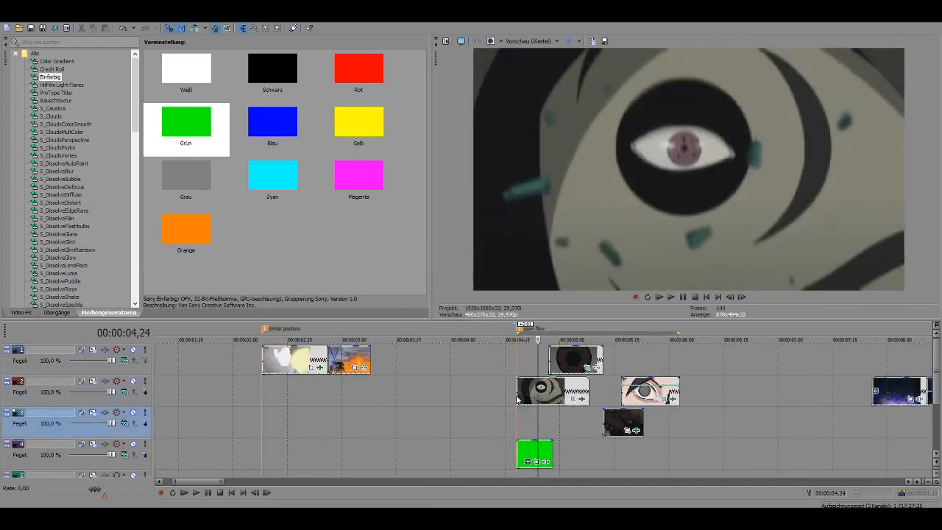
key(Right)
key(Right)
key(Right)
key(Right)
key(Right)
key(Right)
key(Right)
key(Right)
key(Right)
key(Right)
key(Right)
key(Right)
key(Right)
- Move to the end of the zoom flow's final eye clip and inspect its last frames near 00:00:06,02
click(668, 390)
scroll(633, 383, down, 2)
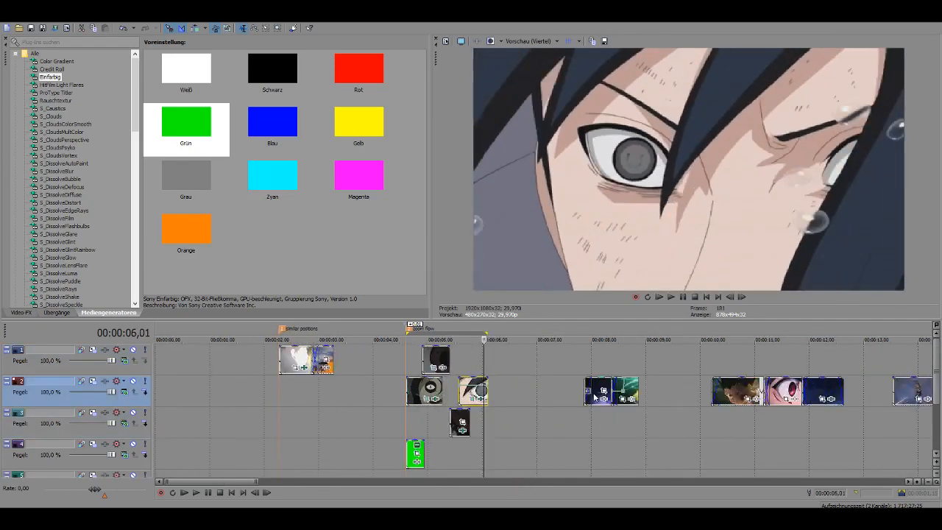
key(Right)
scroll(531, 355, up, 2)
scroll(545, 368, down, 2)
scroll(515, 369, up, 3)
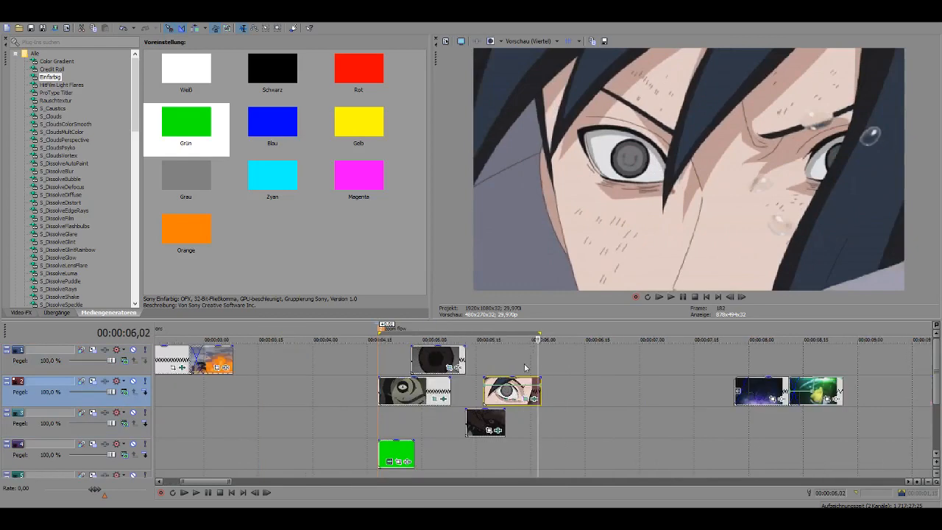
key(Left)
key(Right)
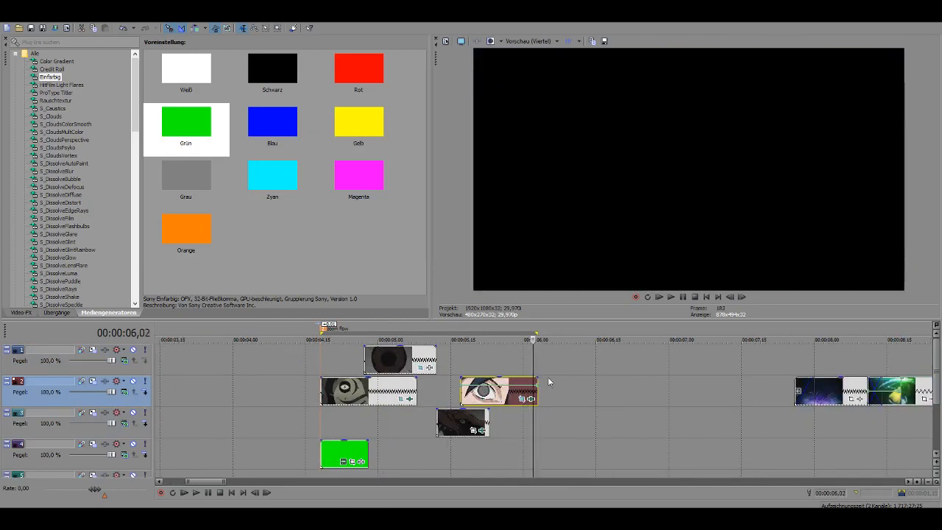
scroll(545, 365, down, 2)
scroll(571, 367, down, 3)
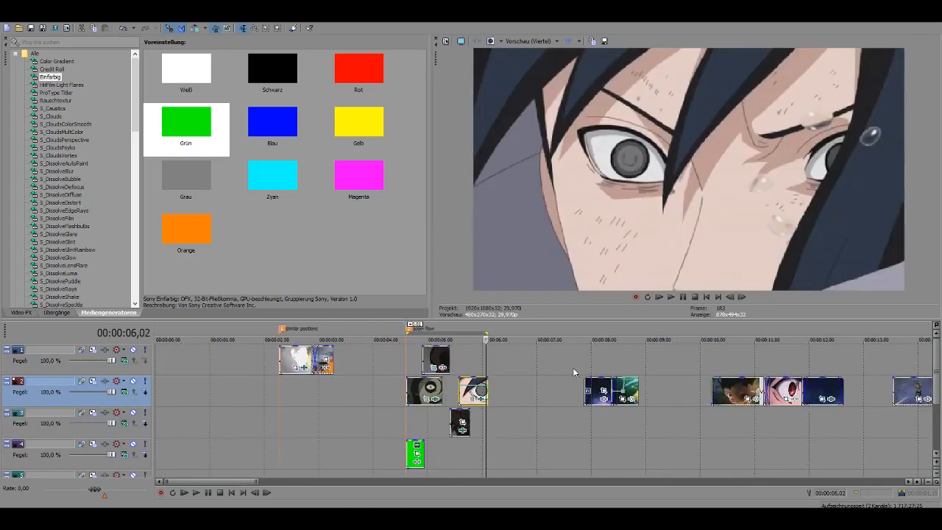
- Step back and forth between 00:00:05,28 and 00:00:06,02 to examine the zoom-out motion in the final eye clip
scroll(435, 362, up, 3)
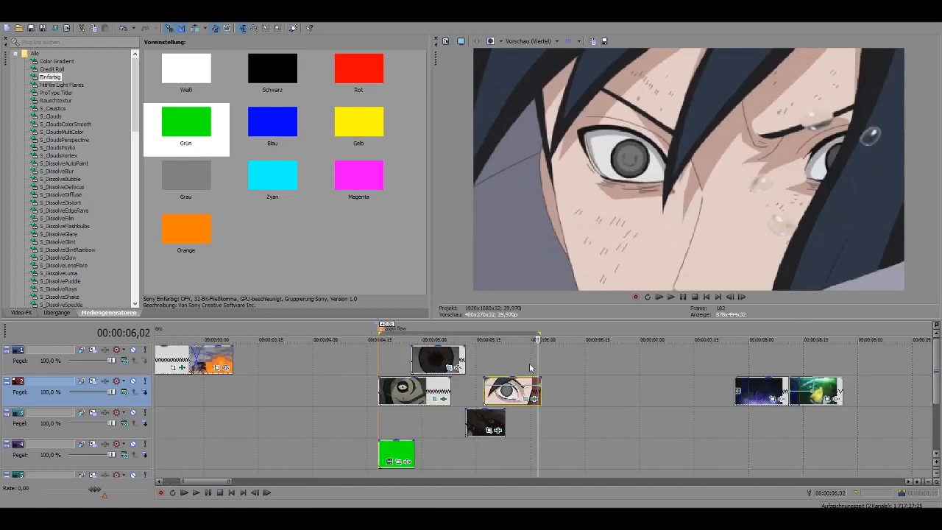
key(Left)
key(Left)
key(Right)
key(Left)
key(Left)
key(Left)
key(Left)
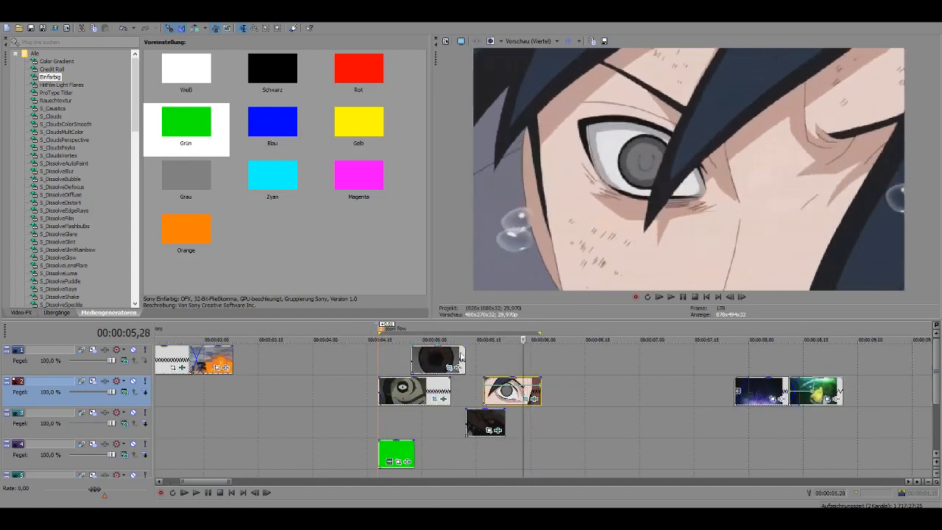
key(Right)
key(Right)
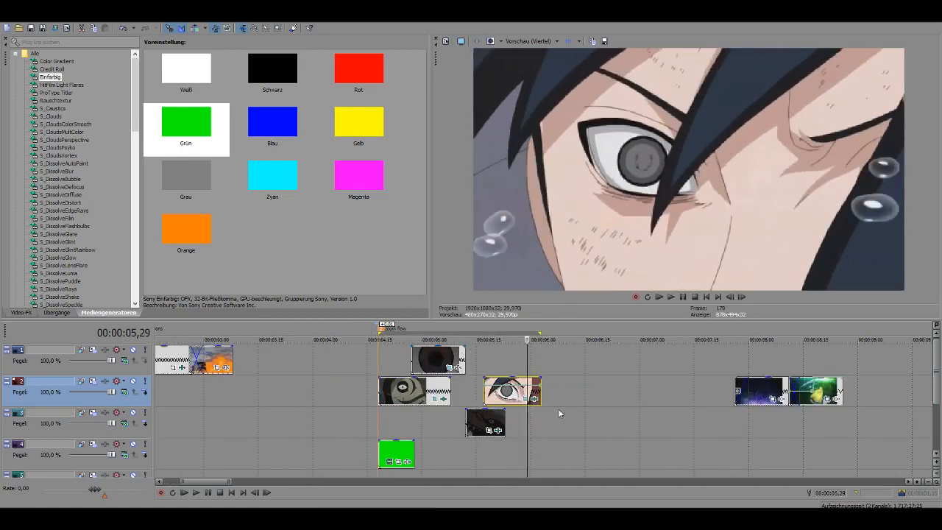
key(Right)
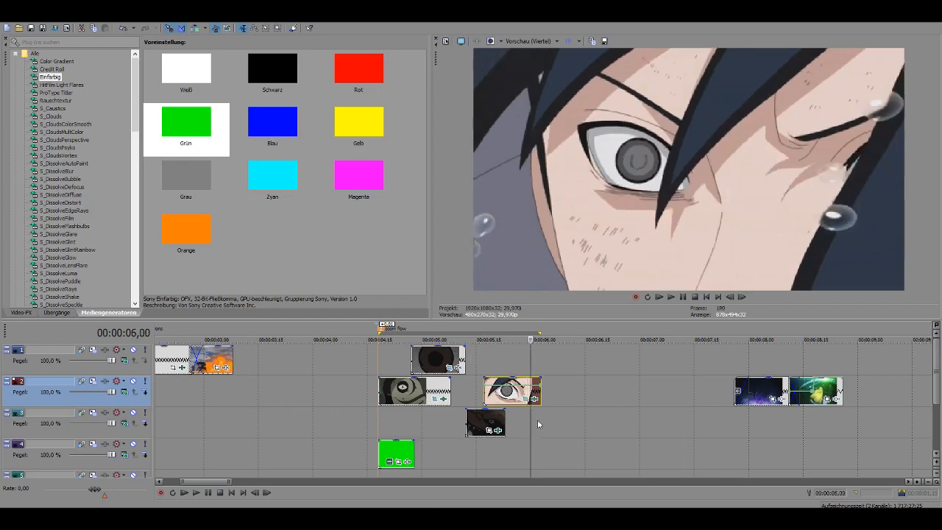
key(Left)
- Mark a loop region from about 00:00:05,28 past the end of the final eye clip and check its frames
drag(523, 369, 581, 373)
click(526, 371)
key(Left)
key(Left)
key(Left)
key(Left)
key(Right)
key(Right)
key(Right)
key(Right)
key(Right)
key(Right)
key(Right)
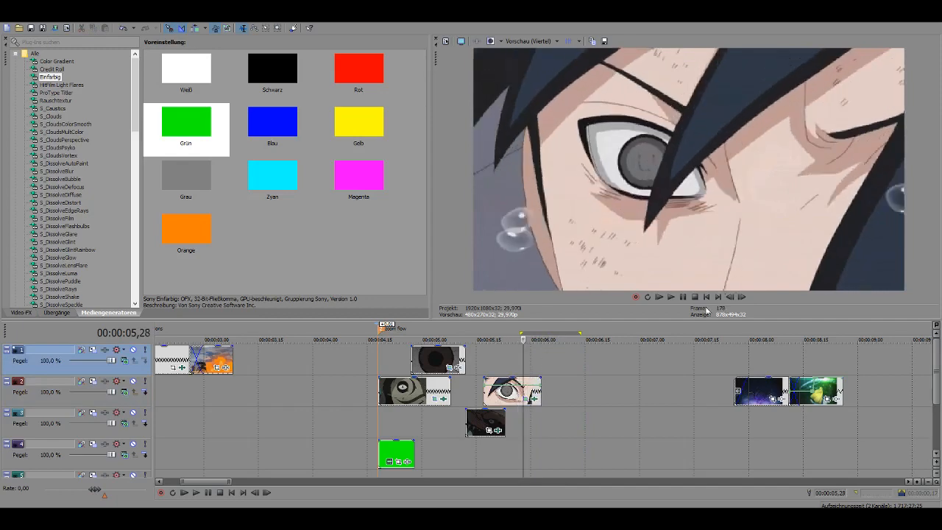
- Move the playhead to the similar positions marker at 00:00:02,08
scroll(424, 395, down, 3)
scroll(420, 396, up, 2)
click(276, 362)
click(296, 391)
click(376, 410)
click(224, 429)
scroll(262, 426, down, 2)
key(Right)
key(Right)
key(Right)
key(Right)
key(Right)
key(Right)
scroll(408, 423, up, 3)
scroll(474, 425, down, 1)
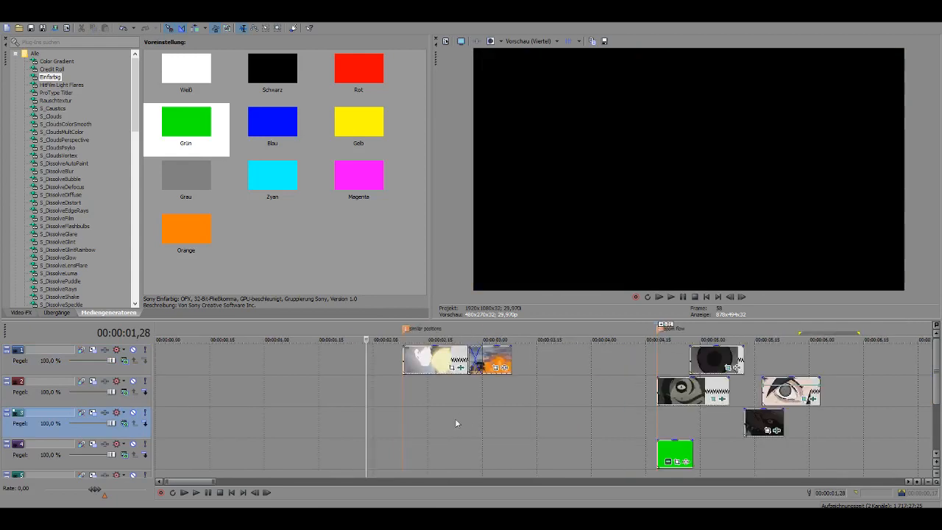
click(392, 405)
scroll(468, 407, up, 2)
key(Right)
key(Right)
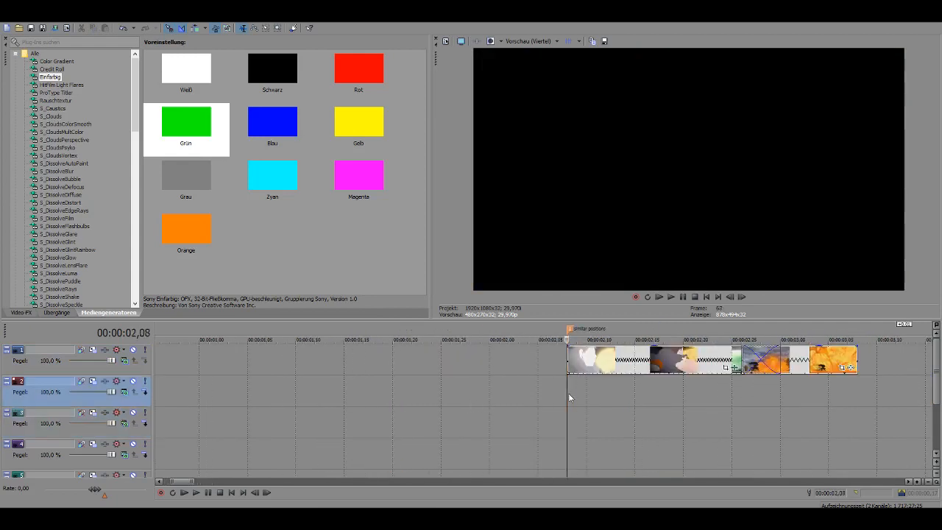
- Step through the opening frames of the first similar positions clip up to 00:00:02,13
click(569, 395)
scroll(508, 405, down, 2)
key(Right)
scroll(508, 406, up, 1)
key(Right)
key(Right)
key(Right)
key(Right)
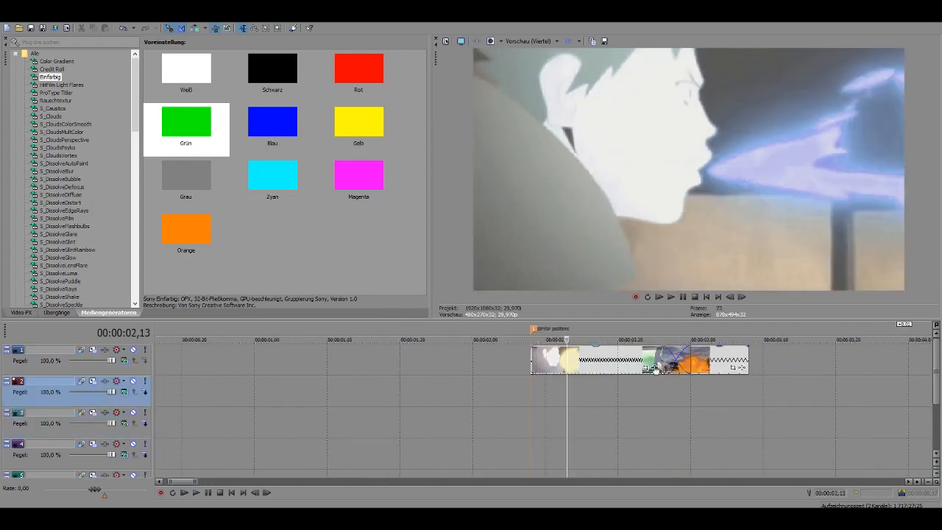
- Remove the HSL-Anpassung effect from the first similar positions clip and close its effects window
click(655, 368)
click(548, 39)
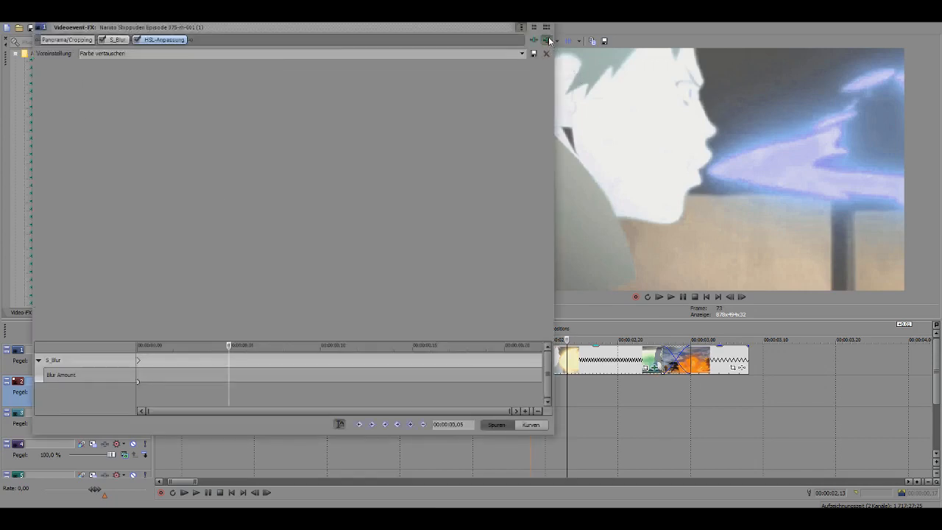
click(548, 37)
click(547, 16)
key(Right)
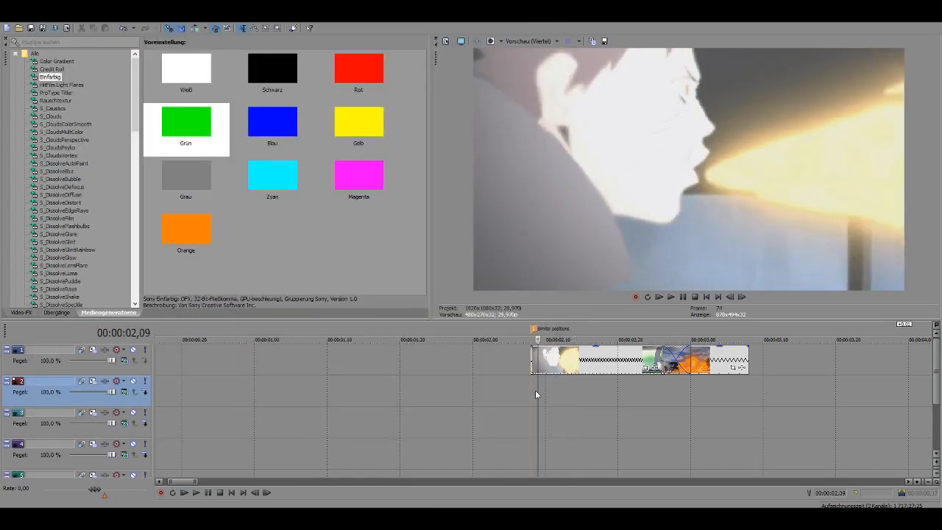
- Return the playhead to the first frame of the similar positions clip at 00:00:02,08
double_click(542, 381)
key(Right)
drag(650, 390, 654, 388)
scroll(611, 401, down, 3)
scroll(589, 402, up, 5)
click(557, 397)
click(535, 393)
key(Left)
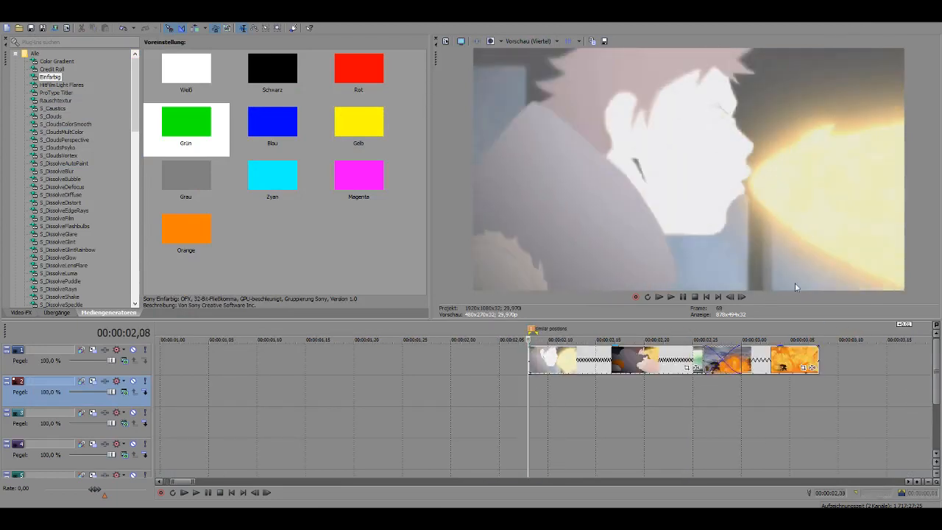
- Step frame by frame through the first similar positions clip up to the fireball shot at 00:00:02,23
key(Right)
click(558, 361)
key(Right)
key(Right)
key(Right)
key(Right)
key(Right)
key(Right)
key(Right)
key(Right)
key(Right)
key(Right)
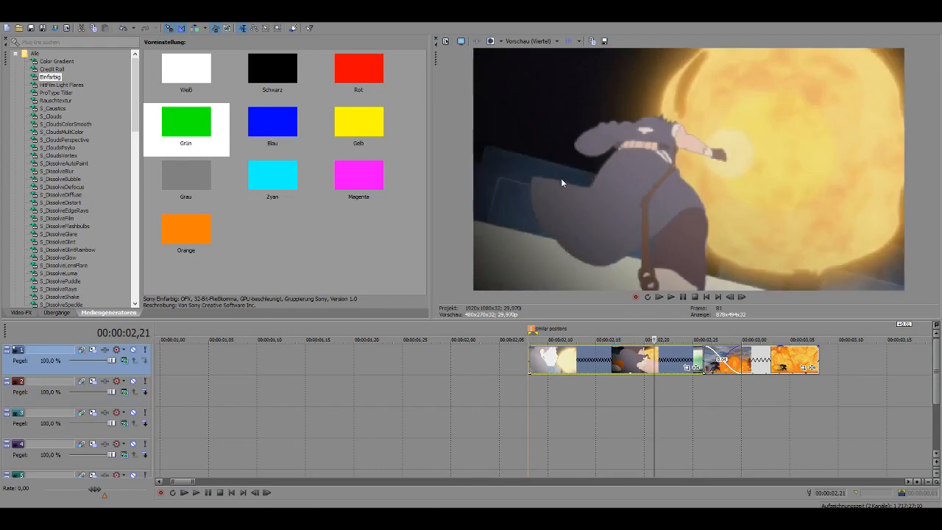
key(Right)
key(Right)
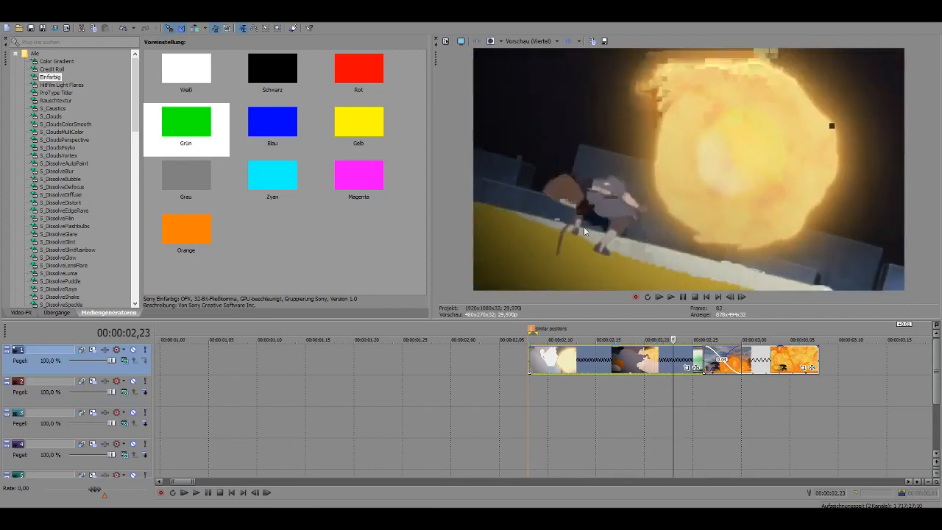
- Step forward through the fireball shot to the frame at 00:00:02,26
key(Right)
key(Right)
key(Right)
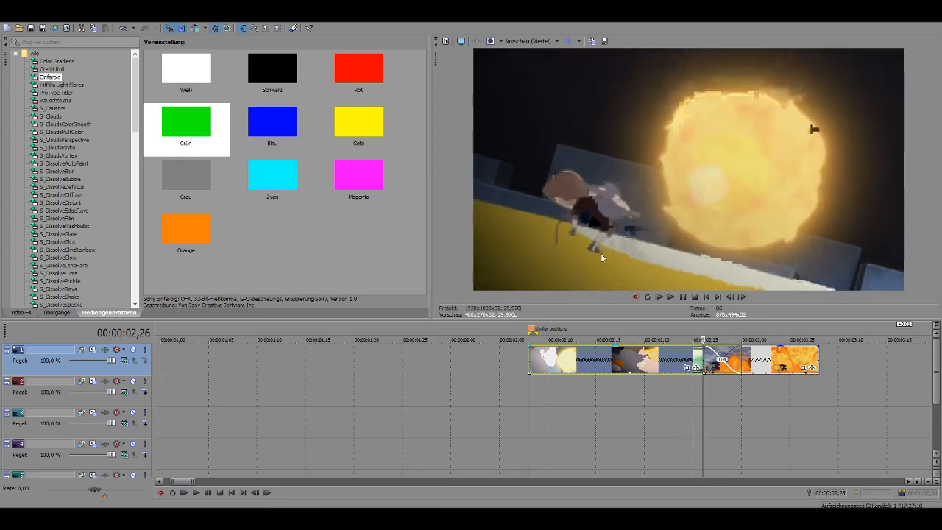
- Pull the explosion clip off the fireball clip to compare both shots at the cut, and move it back to overlap
drag(761, 366, 809, 367)
click(749, 390)
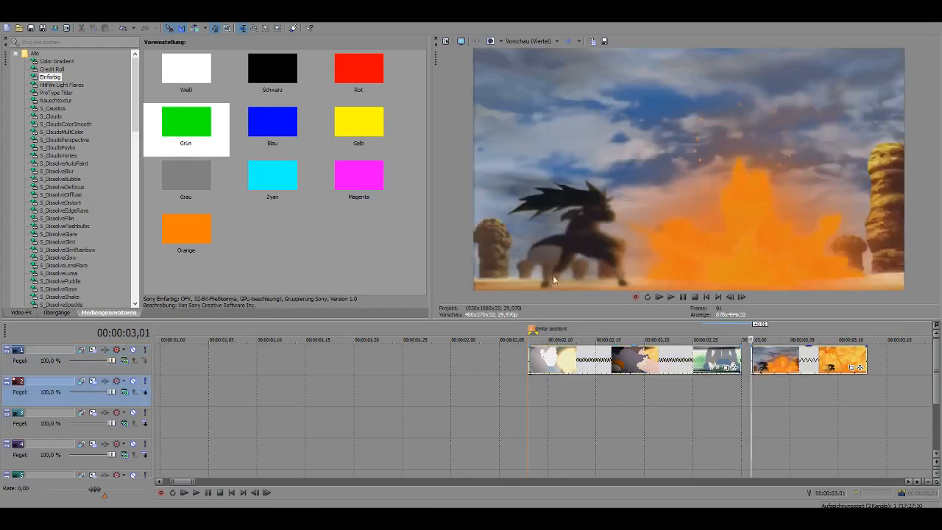
click(703, 361)
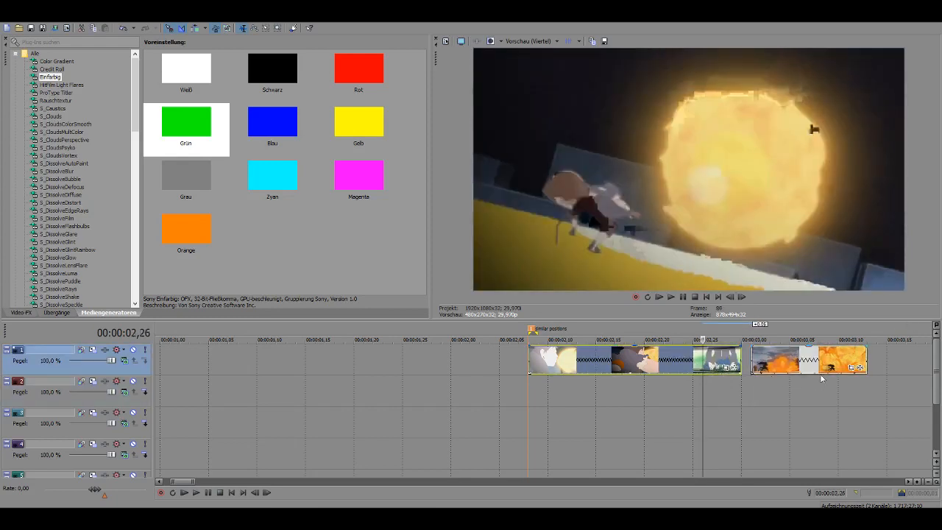
drag(797, 374, 749, 373)
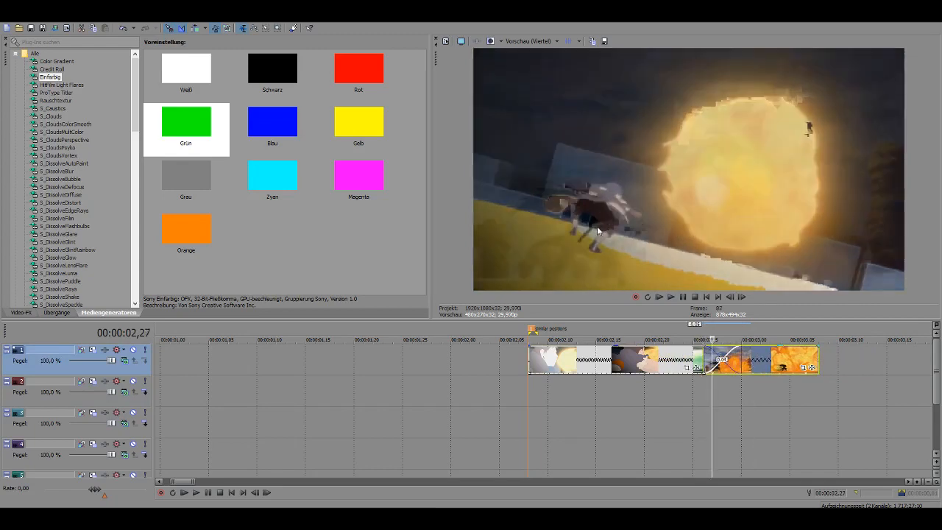
- Trim one frame off the explosion clip's start to shorten the crossfade and check the frames at the cut
mouse_move(762, 371)
mouse_down()
mouse_move(772, 372)
mouse_move(762, 372)
mouse_up()
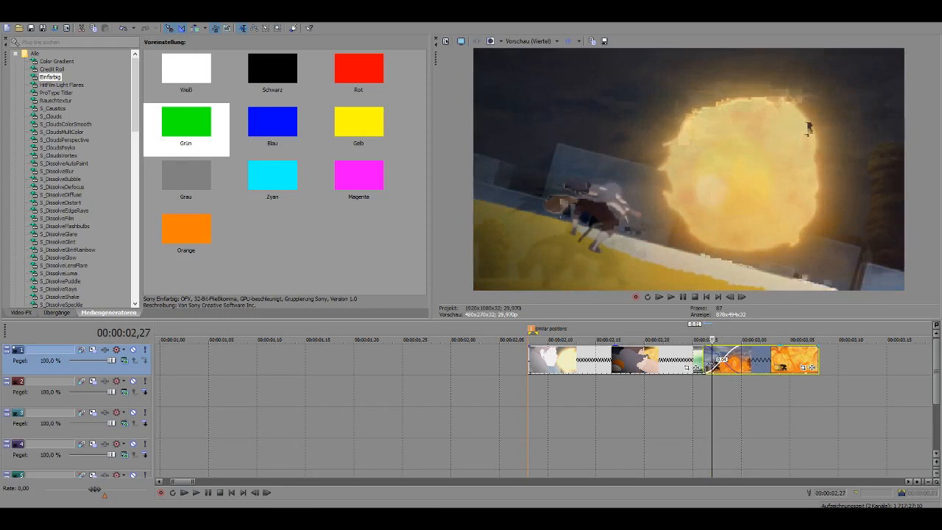
drag(706, 362, 715, 362)
key(Left)
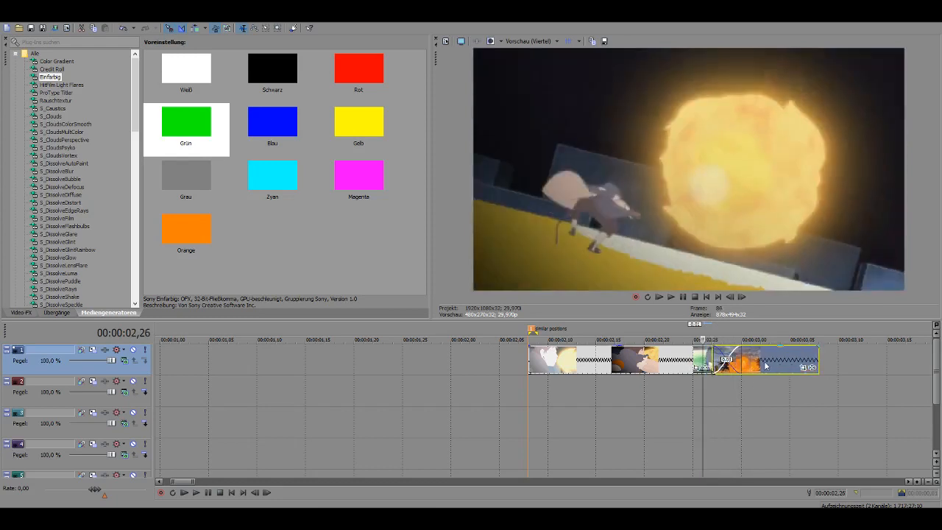
key(Right)
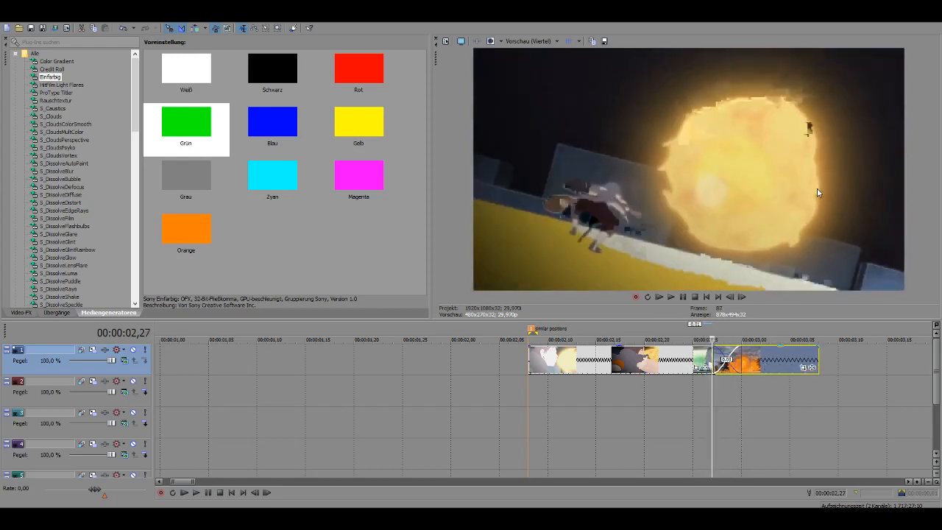
- Examine the transition from the fireball to the explosion frame by frame up to 00:00:03,03
key(Right)
key(Right)
key(Right)
key(Right)
key(Right)
click(651, 358)
key(Right)
key(Right)
key(Right)
key(Right)
key(Right)
key(Right)
key(Right)
key(Right)
key(space)
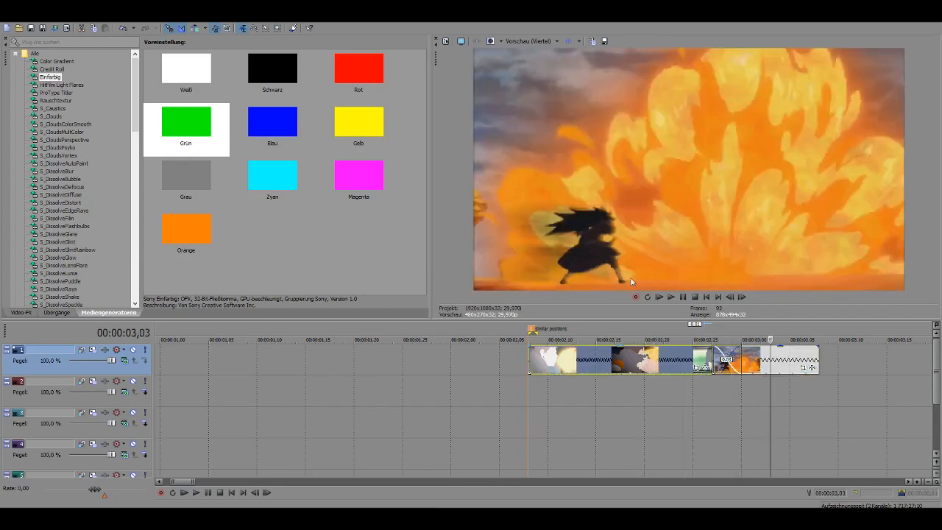
- Set a loop region across both similar positions clips on track 1 and play it
click(535, 395)
drag(535, 395, 820, 397)
click(671, 296)
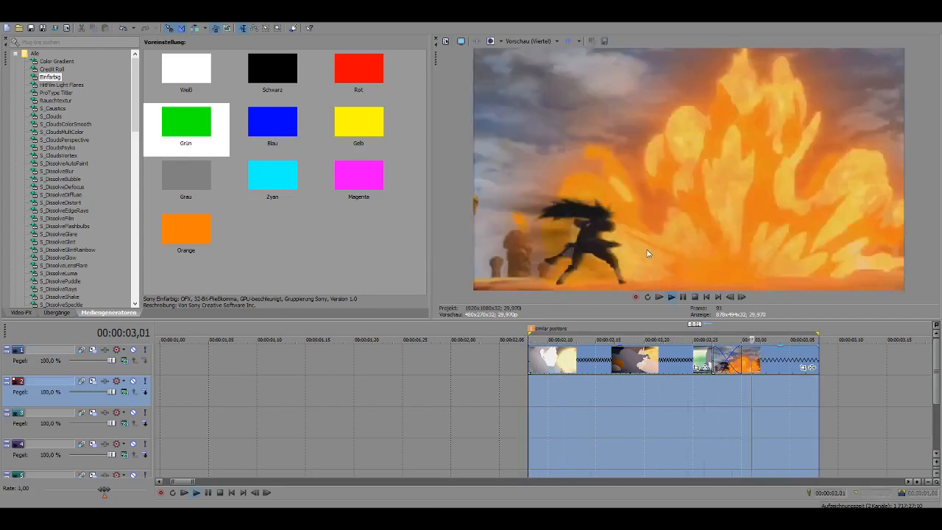
- Go to the example on track 2 at 00:00:07,26 and review the purple clip up to 00:00:08,11
click(541, 426)
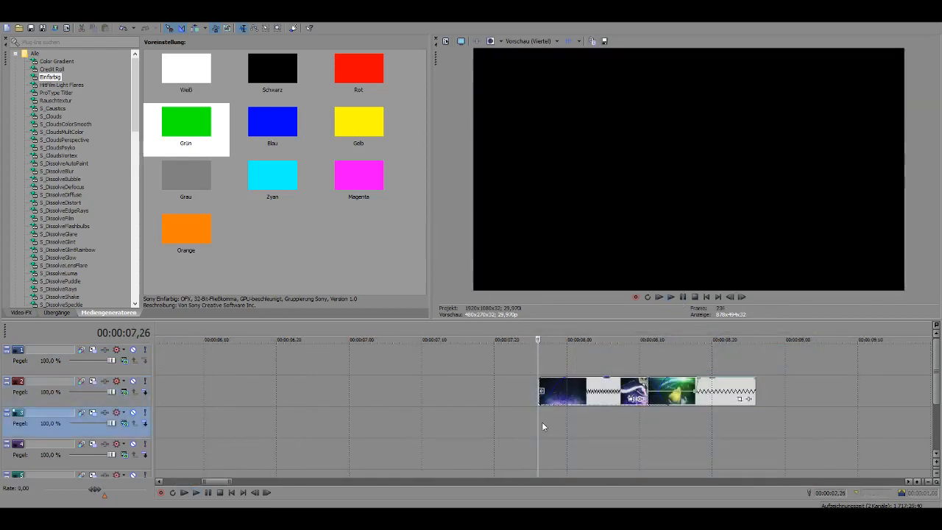
key(Right)
key(Left)
key(Right)
key(Left)
key(Right)
key(Right)
key(space)
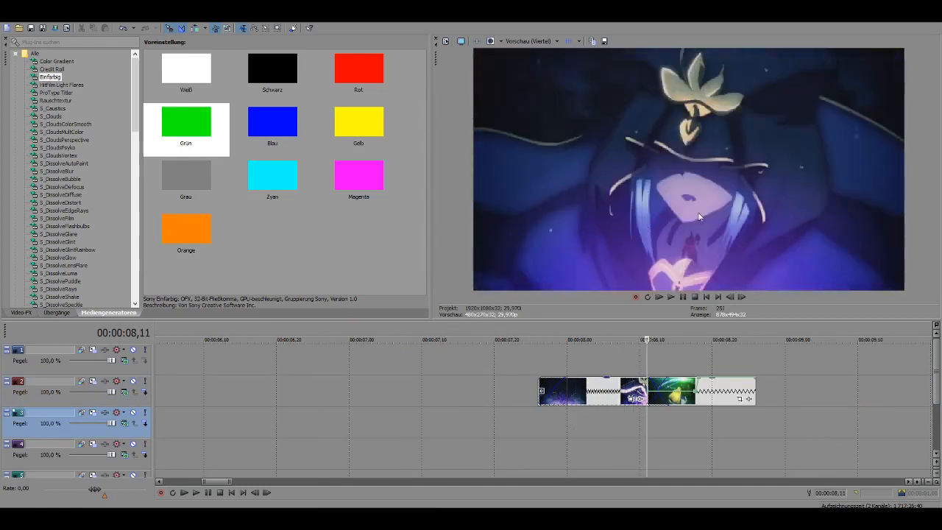
scroll(691, 363, up, 1)
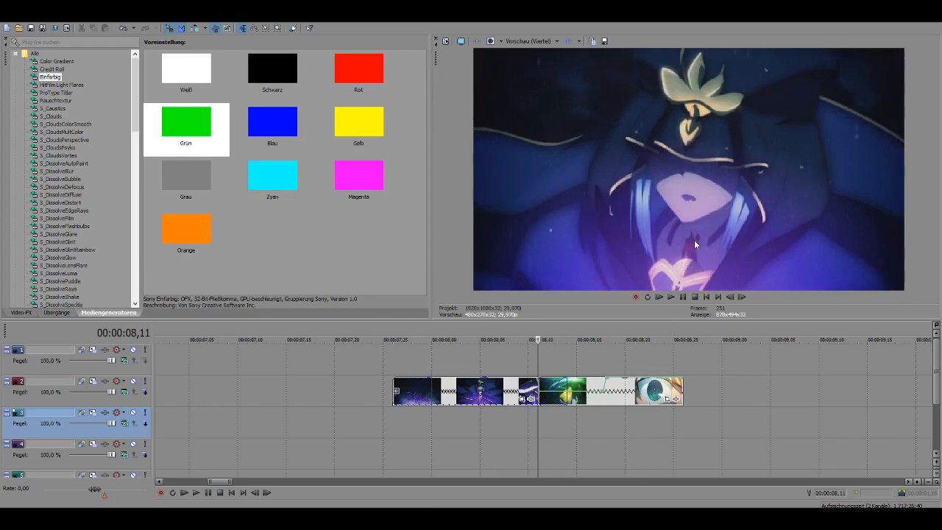
- Separate the yellow-hooded clip from the purple clip, starting it at 00:00:08,15, and examine its opening frames
drag(572, 401, 612, 405)
click(577, 397)
key(Right)
key(Right)
key(Right)
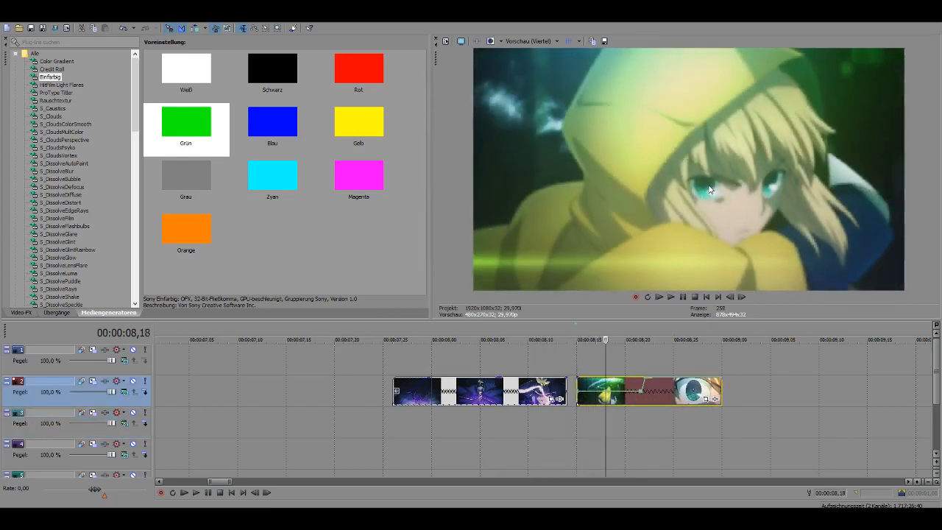
key(Left)
key(Left)
key(Left)
key(space)
- Trim one frame off the yellow-hooded clip's start and move it back to overlap the purple clip from 00:00:08,10
drag(578, 397, 588, 399)
key(Left)
key(Left)
key(Left)
key(Left)
key(Left)
key(Left)
drag(625, 398, 566, 402)
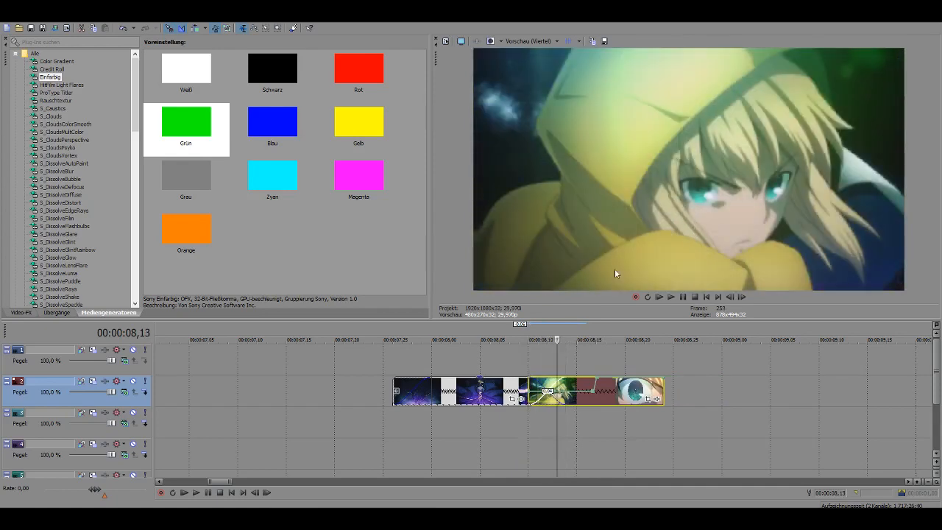
- Step back through the frames of the purple clip before the new crossfade
key(Left)
key(Left)
key(Left)
click(500, 365)
key(Left)
key(Left)
key(Left)
key(Left)
key(Left)
key(Left)
key(Left)
key(Right)
key(Right)
- Set the loop region to span the purple and yellow-hooded clips and play the transition
double_click(533, 365)
key(space)
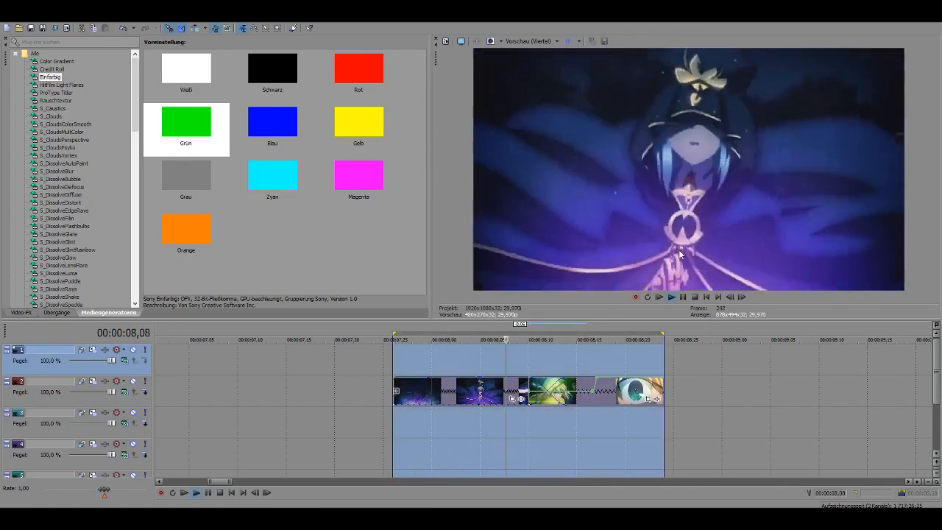
key(space)
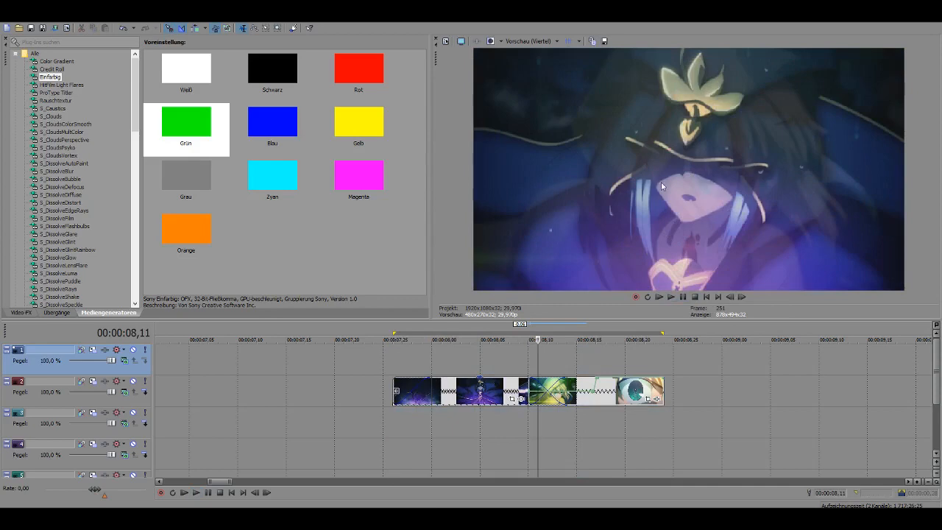
- Compare the face positions frame by frame in the crossfade around 00:00:08,11 and 00:00:08,12
key(Right)
key(Left)
key(Left)
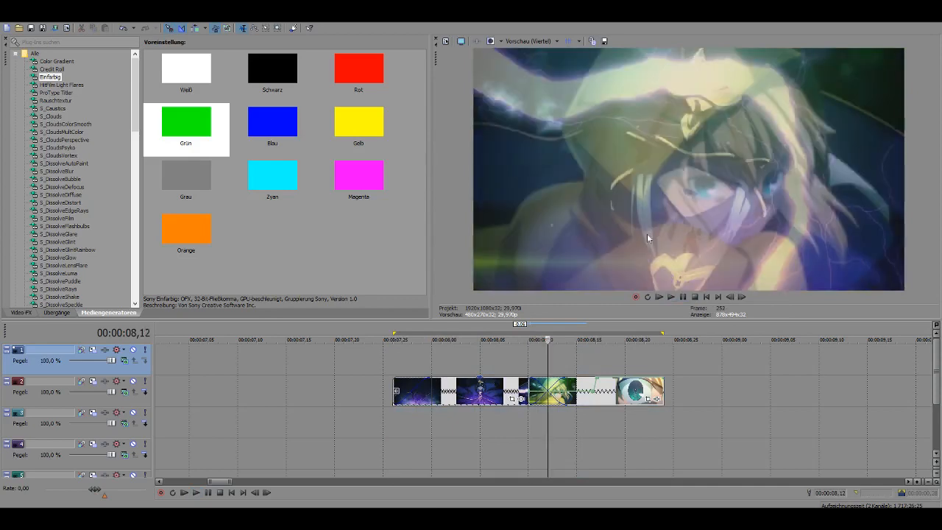
key(Right)
key(Right)
key(Right)
key(Right)
key(Right)
key(Right)
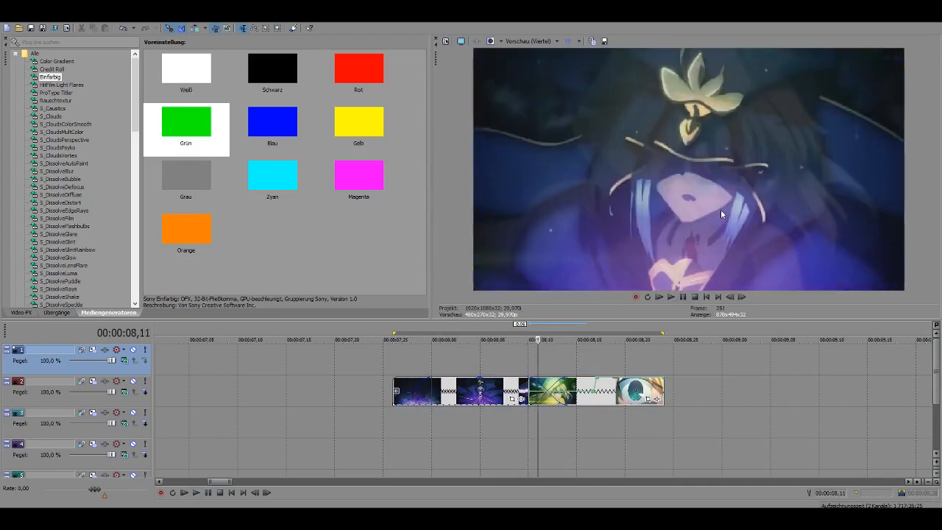
key(Left)
key(Left)
- Redraw the loop region over the purple and yellow-hooded clips, replay the transition and stop within the crossfade at 00:00:08,12
drag(394, 364, 659, 380)
key(space)
key(Return)
key(Left)
key(Left)
key(Left)
key(Left)
key(Left)
key(Left)
key(space)
key(space)
key(space)
click(682, 299)
key(Left)
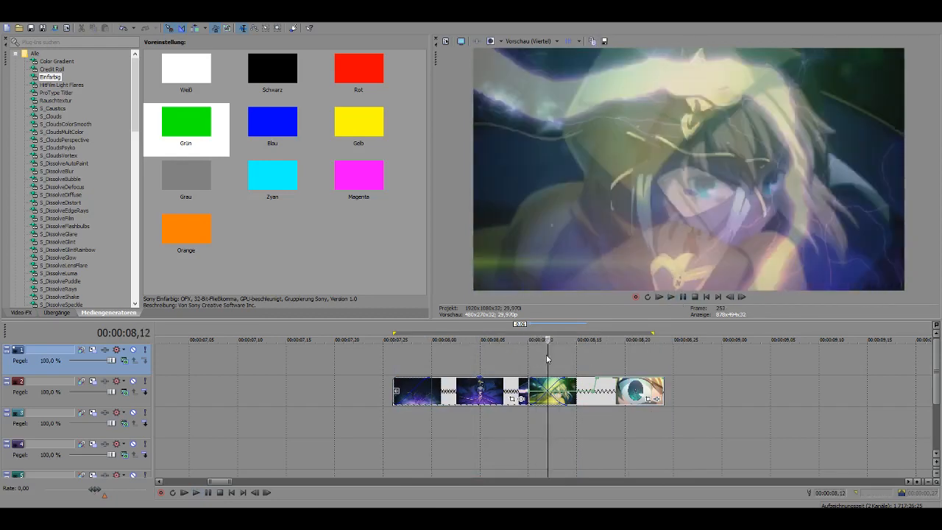
- Go to the next example on track 2 at 00:00:10,06 and step through its first clip to 00:00:10,17
scroll(583, 359, down, 5)
click(434, 361)
scroll(688, 362, up, 5)
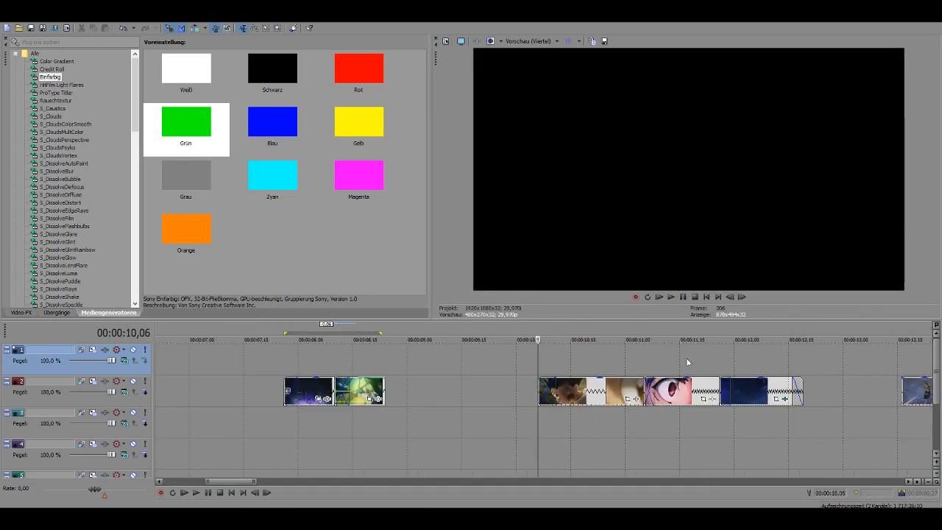
scroll(609, 421, up, 1)
key(Right)
key(Right)
key(Right)
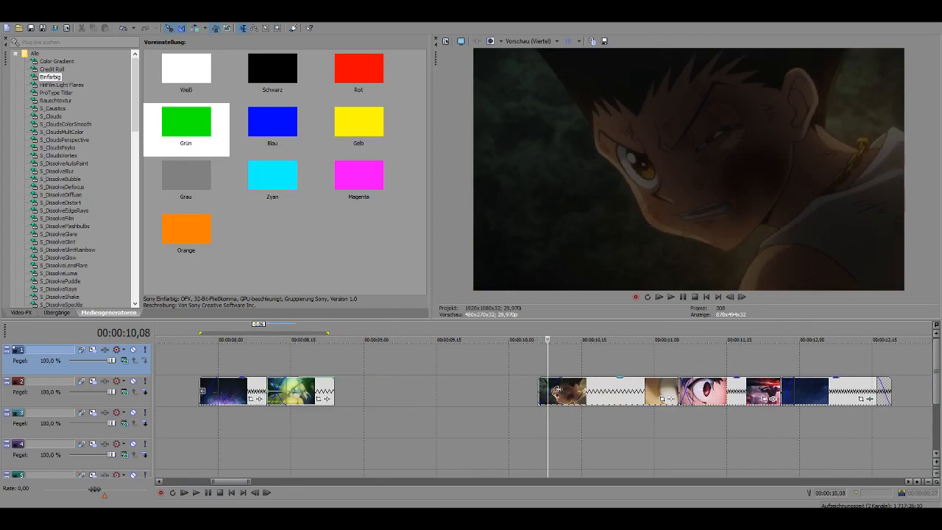
scroll(611, 371, down, 1)
key(Right)
scroll(609, 371, up, 1)
key(Right)
key(Right)
key(Right)
key(Right)
key(Right)
key(Right)
key(Right)
key(Right)
key(Right)
key(Right)
key(Right)
key(Right)
key(Right)
key(Right)
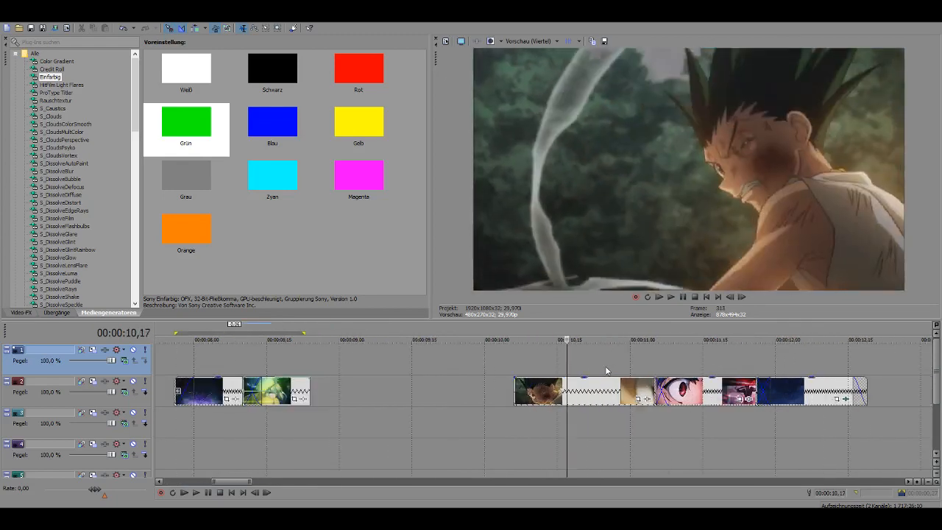
- Follow the zoom of the black-haired boy's clip frame by frame to the eye close-up at 00:00:11,04
key(Right)
key(Right)
key(Right)
key(Right)
key(Right)
key(Right)
key(Right)
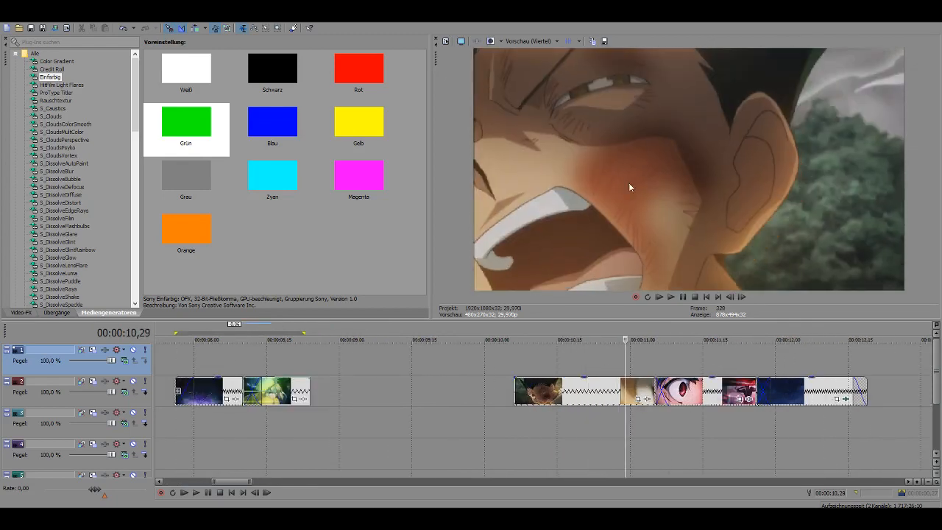
key(Right)
key(Right)
key(Right)
key(Right)
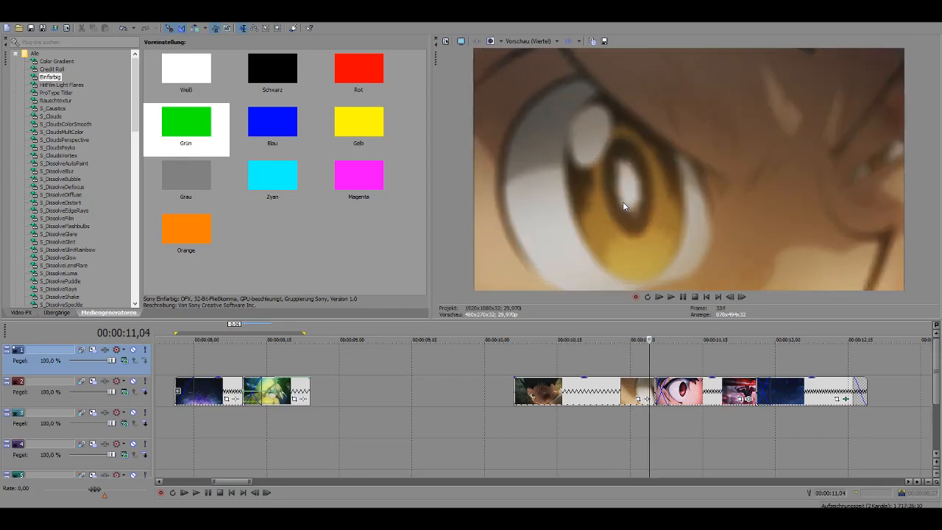
- Move the red-eye clip onto track 3, toggle that track's solo to compare both eye shots, and return the clip to track 2
drag(697, 386, 686, 423)
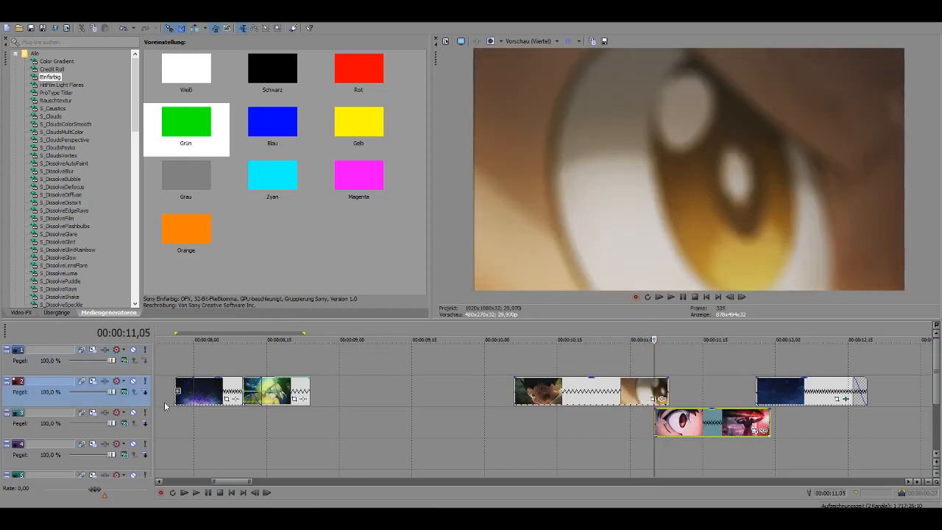
click(145, 414)
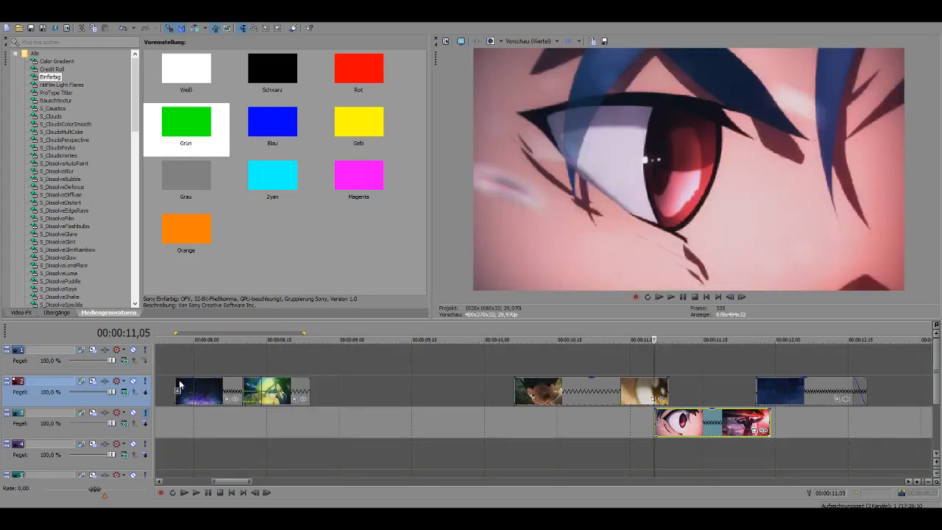
click(148, 414)
click(147, 415)
click(148, 416)
click(150, 417)
click(149, 417)
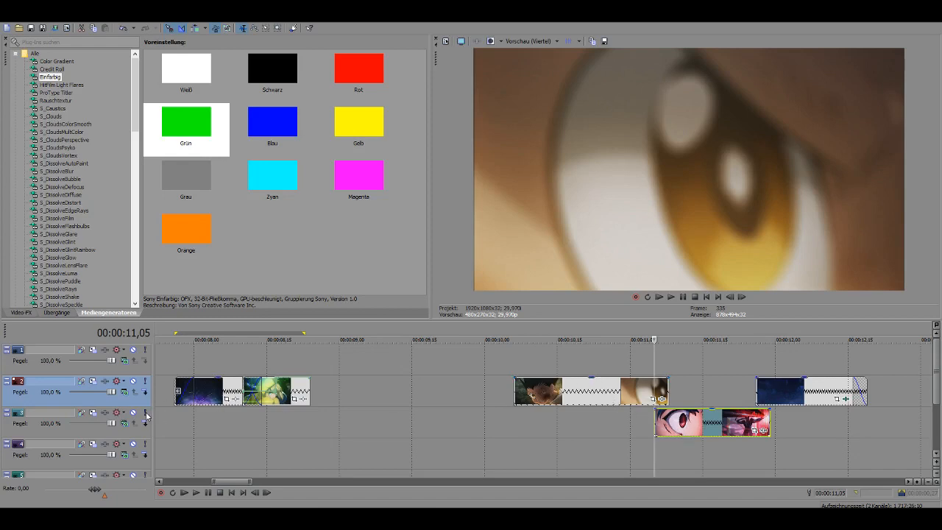
drag(711, 422, 710, 391)
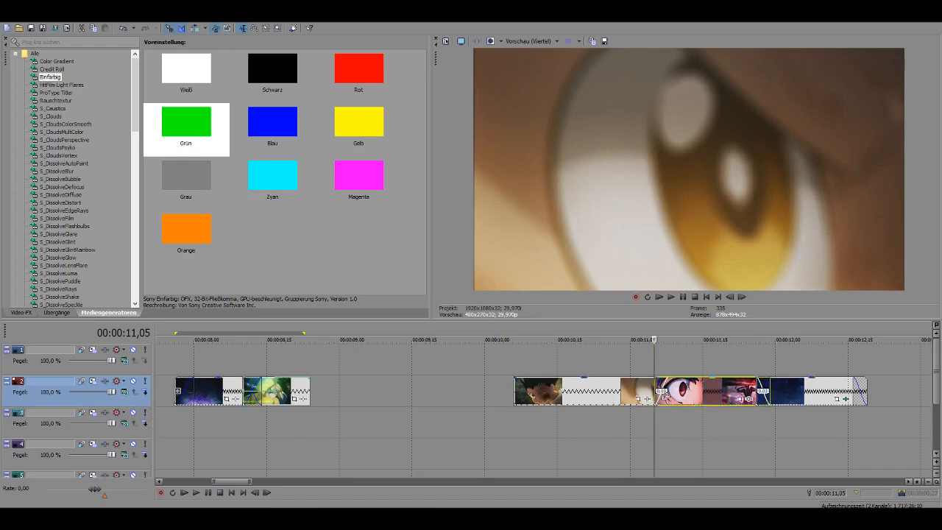
- Step past the cut to the red-eye shot at 00:00:11,08, and go back to review the frames up to 00:00:11,04
key(Right)
key(Right)
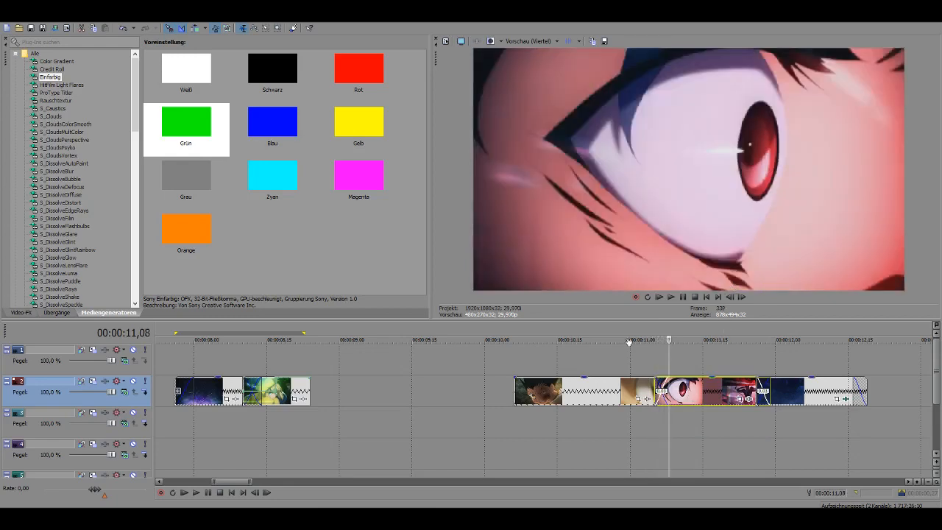
click(630, 353)
key(Right)
key(Right)
key(Right)
key(Right)
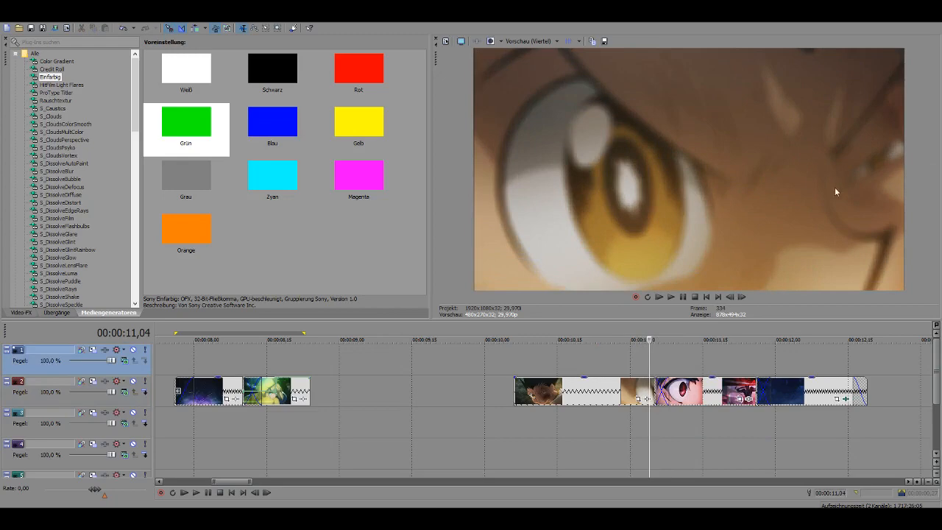
- Step back and forth between the yellow-eye and red-eye shots between 00:00:11,04 and 00:00:11,08 to compare eye positions
key(Right)
key(Right)
key(Right)
key(Right)
key(Right)
key(Right)
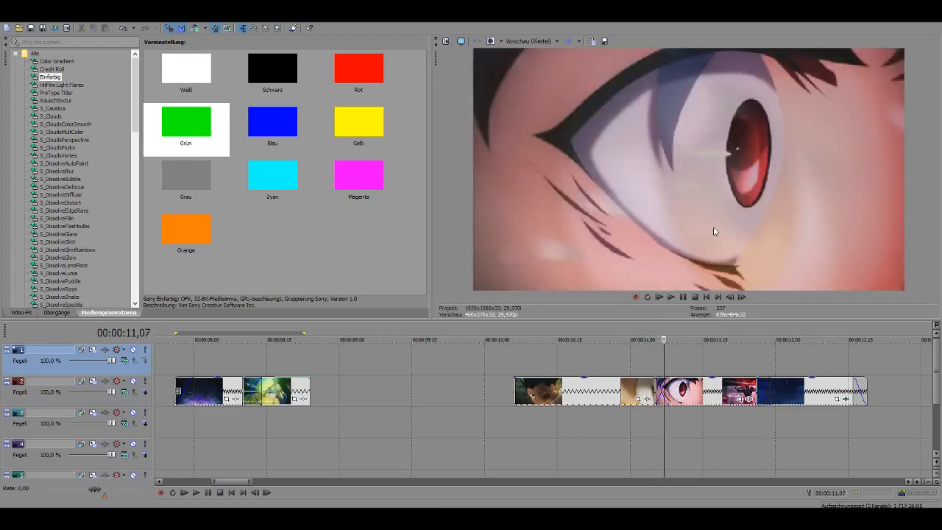
key(Left)
key(Left)
key(Left)
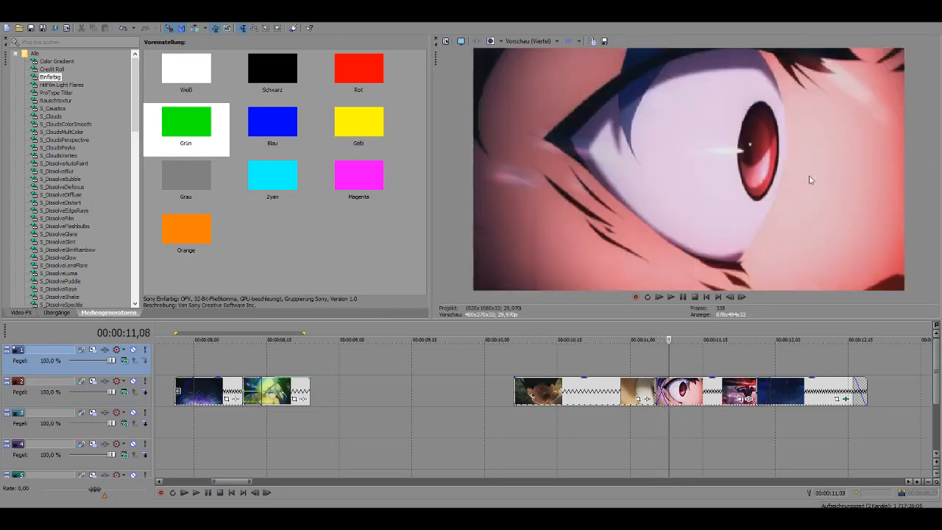
- Step forward through the red-eye shot from 00:00:11,08 and back again to review its frames
key(Right)
key(Right)
key(Right)
key(Right)
key(Left)
key(Left)
key(Left)
- Select the time range from 00:00:10,06 to 00:00:11,18 and play the cut from the black-haired boy to the red eye repeatedly
drag(515, 360, 718, 315)
key(space)
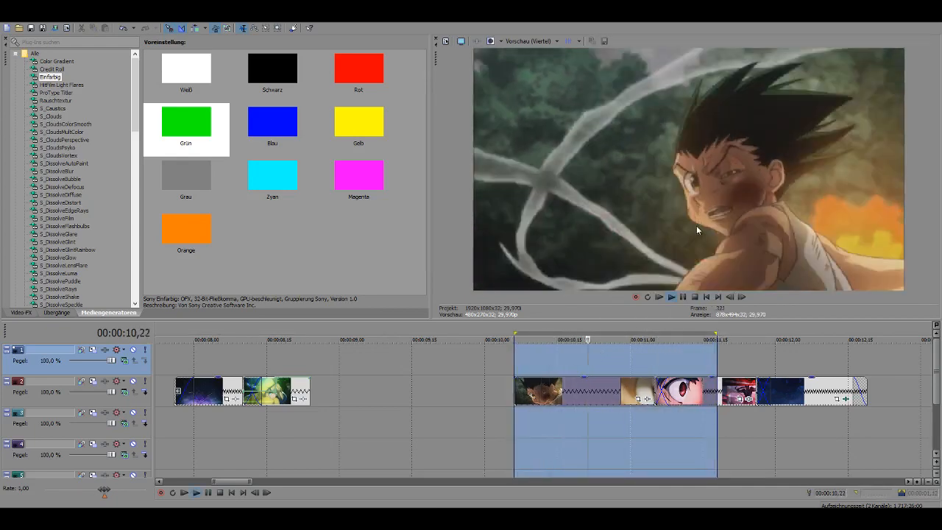
key(space)
key(space)
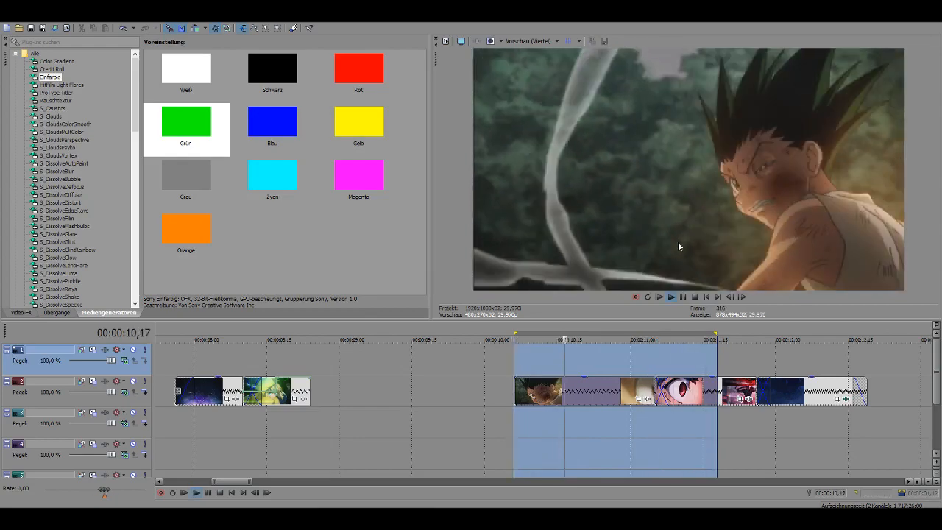
key(space)
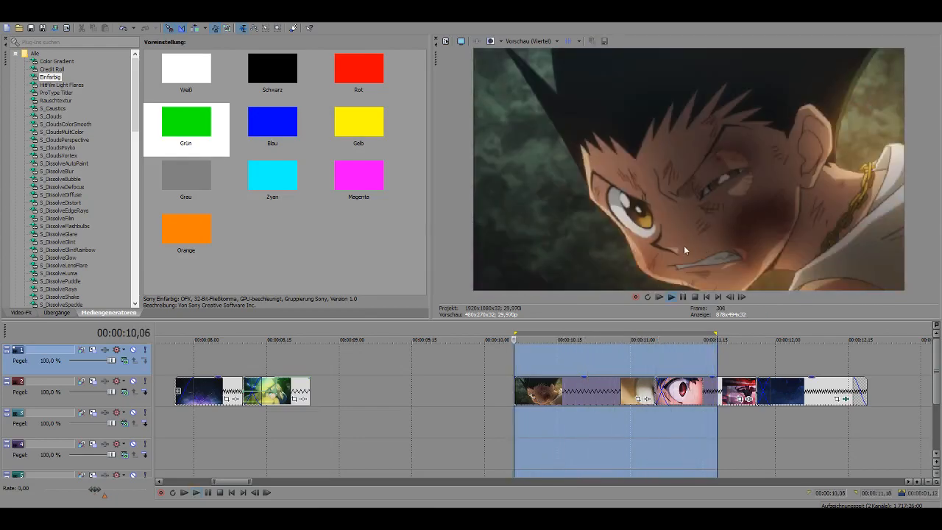
key(space)
- Play on from the end of the red-eye clip, and step through the frames around 00:00:11,24 to 00:00:11,26
click(689, 364)
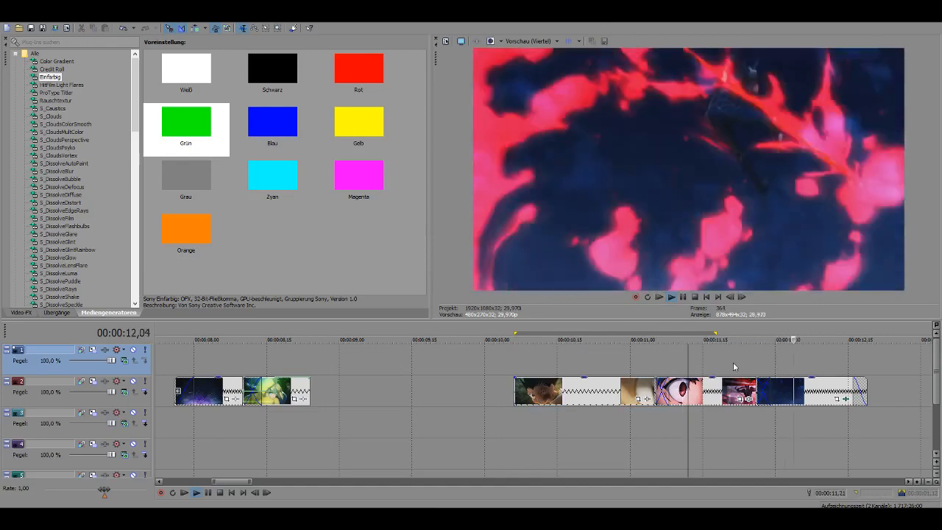
key(space)
click(733, 363)
key(Right)
key(Right)
key(Right)
key(Left)
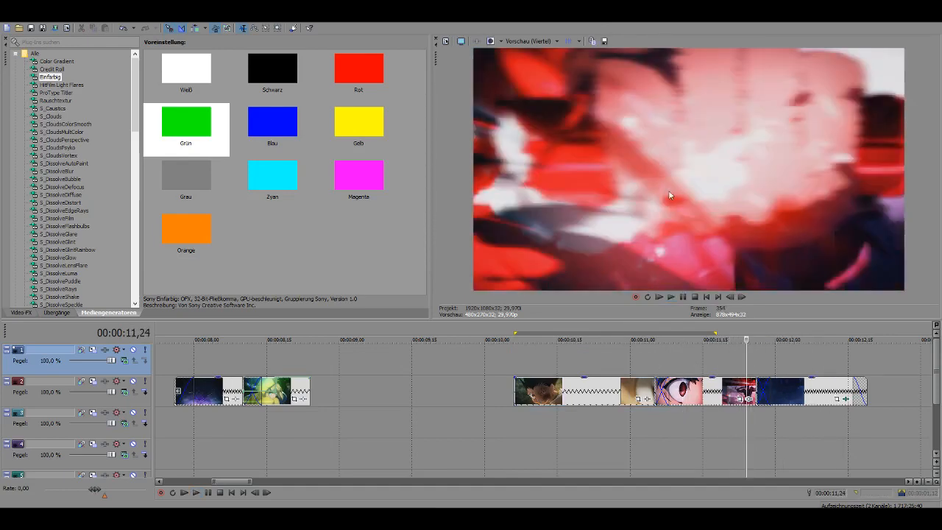
key(Left)
key(Right)
key(Right)
key(Right)
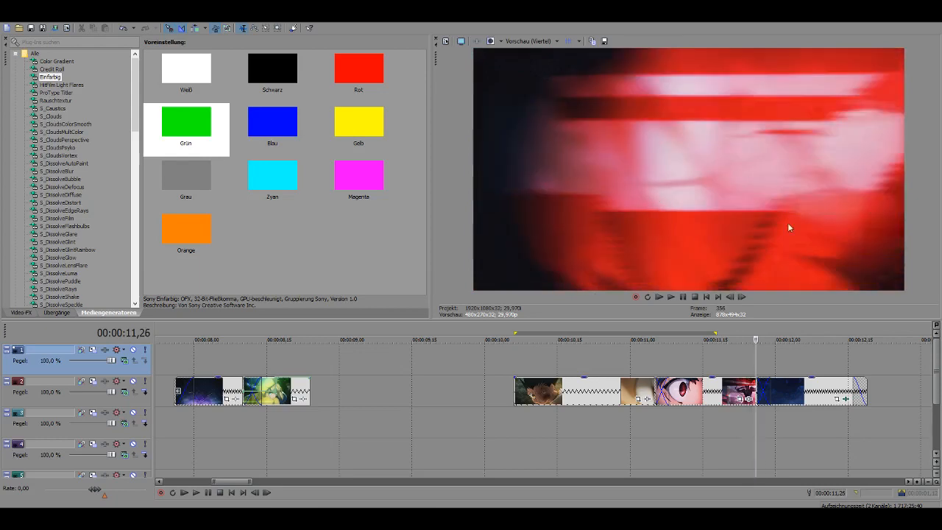
key(Right)
key(Left)
- Pull the blue-haired man's clip away from the preceding clip, compare the frames at the cut, and move it back into a short overlap
drag(796, 398, 826, 398)
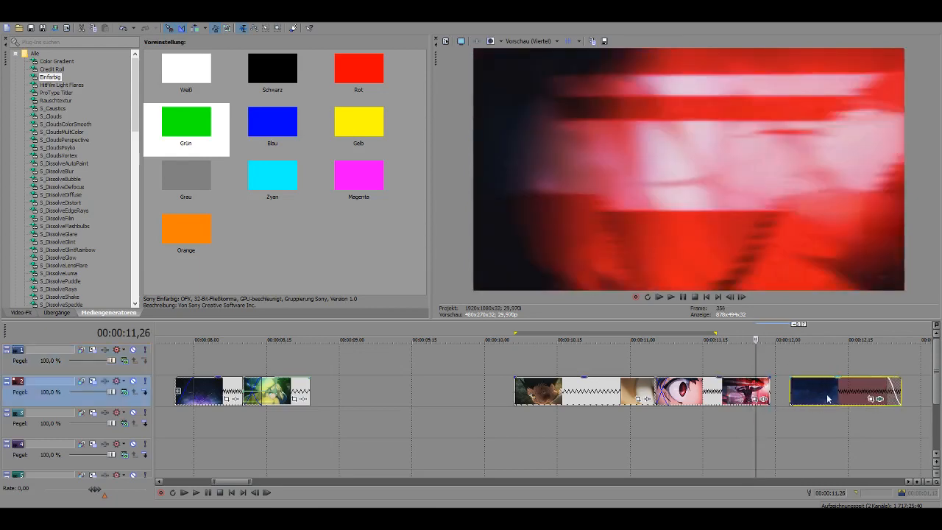
click(781, 392)
click(779, 393)
key(Right)
key(Left)
key(Right)
key(Left)
key(Left)
key(Left)
click(761, 388)
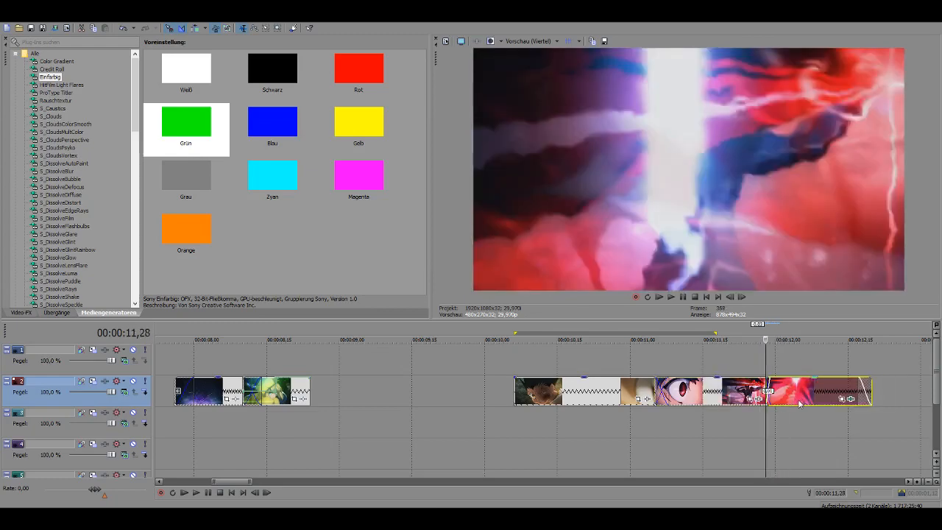
- Step back and forth through the orange and red shots to check the transition into the blue-haired man's clip
scroll(795, 402, up, 3)
key(Left)
key(Left)
key(Left)
key(Left)
key(Right)
key(Right)
key(Right)
key(Right)
key(Right)
key(Right)
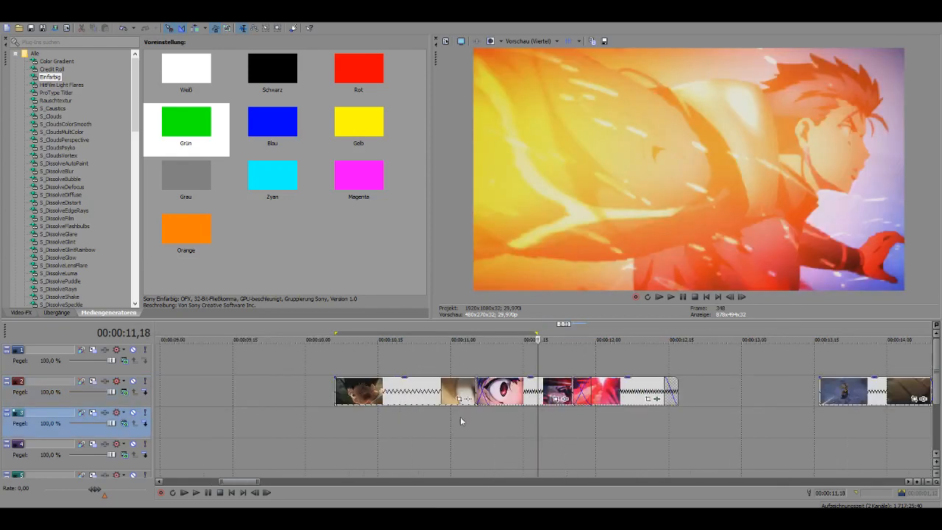
- Select the time range spanning the black-haired boy's clip through the blue-haired man's clip and play it back
drag(383, 421, 643, 419)
click(673, 298)
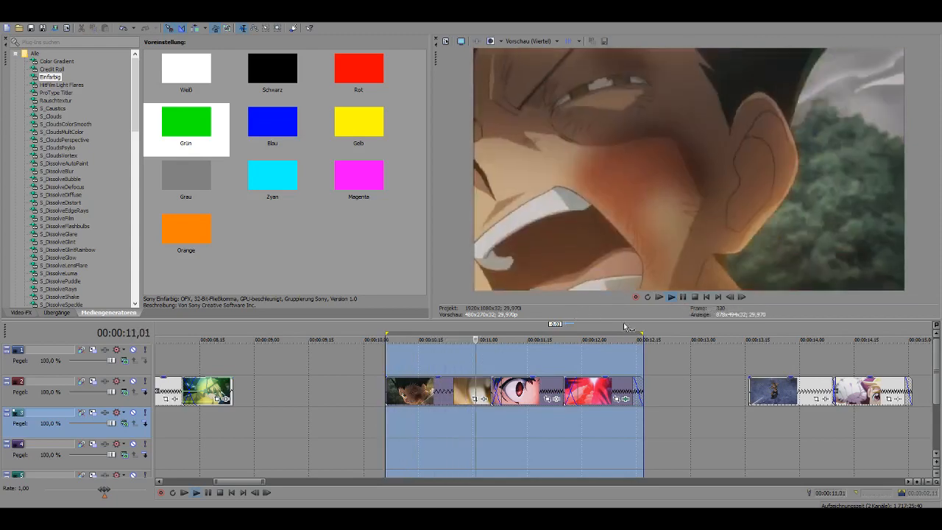
click(461, 427)
- Follow the black-haired boy's zoom frame by frame through the dissolve into the red-eye shot around 00:00:11,06
scroll(508, 402, up, 4)
key(Right)
key(Right)
key(Right)
key(Right)
key(Right)
key(Right)
key(Right)
key(Right)
key(Right)
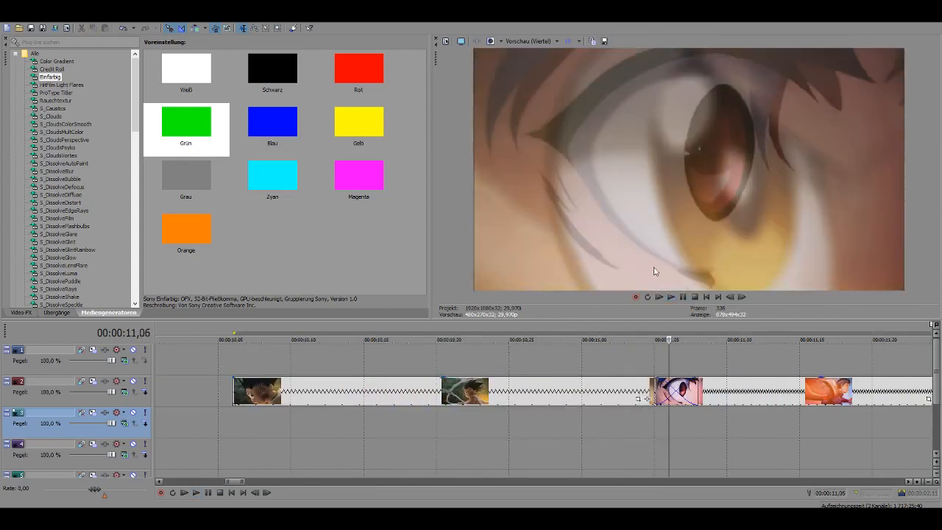
key(Right)
key(Right)
key(Right)
key(Right)
- Step frame by frame from the red-eye shot through the orange shot towards the start of the red energy shot
scroll(670, 369, up, 2)
key(Right)
key(Right)
key(Right)
key(Right)
key(Right)
key(Right)
key(Right)
key(Right)
key(Right)
key(Right)
key(Right)
key(Right)
scroll(641, 380, down, 2)
key(Right)
key(Right)
key(Right)
key(Right)
key(Right)
key(Right)
key(Right)
key(Right)
key(Right)
key(Right)
key(Right)
- Place the playhead at the start of the red energy shot and step through its frames to 00:00:12,01
click(582, 372)
key(Right)
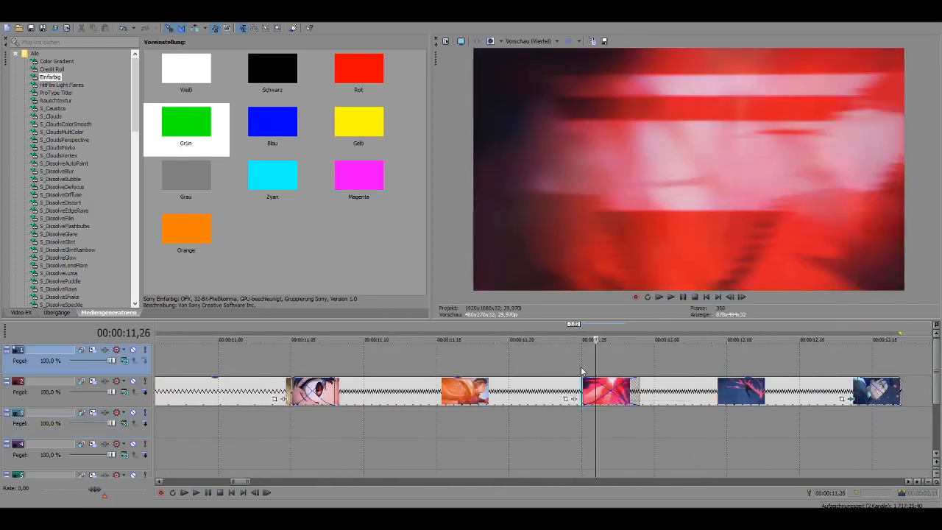
key(Right)
key(Right)
key(Right)
key(Right)
key(Right)
scroll(658, 353, down, 2)
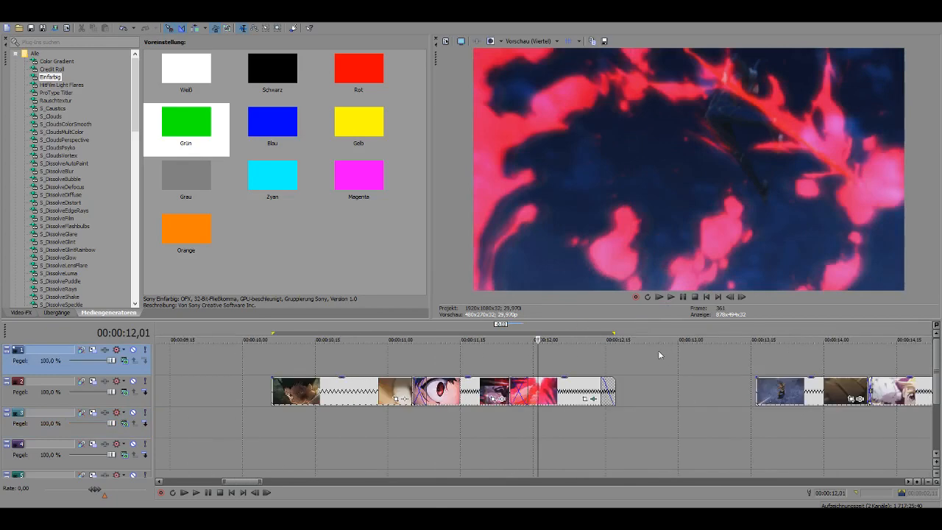
- Step through the rest of the clip to the blue-haired man's close-up around 00:00:12,14
key(Right)
key(Right)
key(Right)
key(Right)
key(Right)
key(Right)
key(Right)
key(Right)
key(Right)
key(Right)
key(Right)
key(Right)
key(Right)
key(Right)
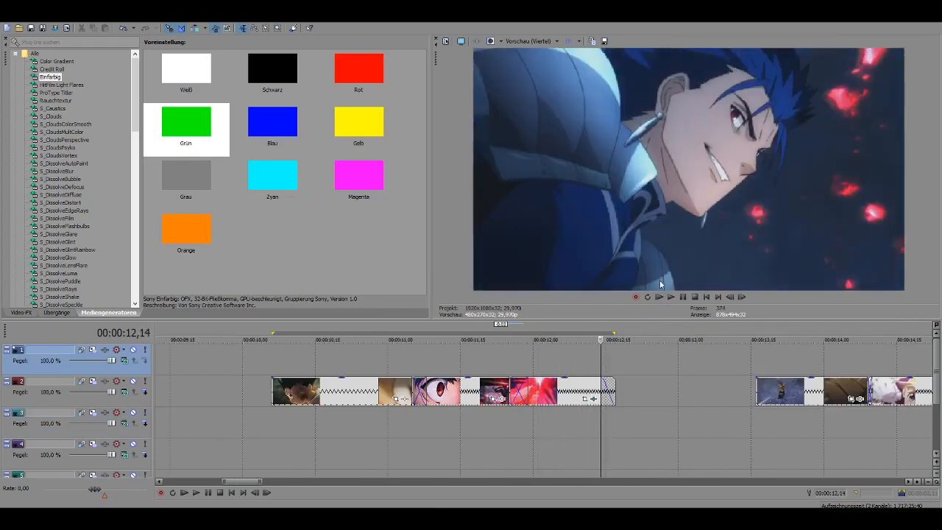
key(Left)
- Place the playhead at the start of the green-haired fighter's clip at 00:00:13,16
scroll(648, 355, down, 3)
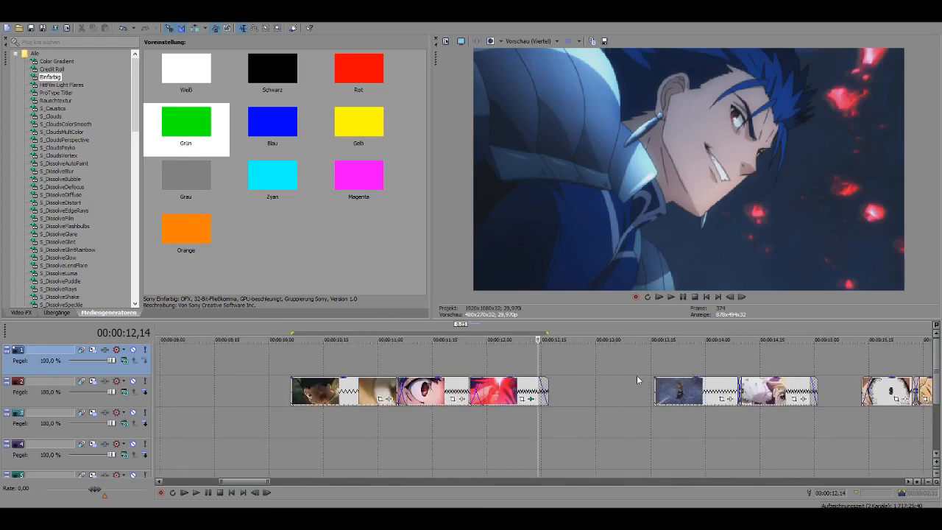
scroll(516, 373, down, 2)
click(601, 357)
click(609, 359)
click(612, 360)
click(616, 362)
scroll(604, 364, up, 2)
scroll(580, 365, up, 2)
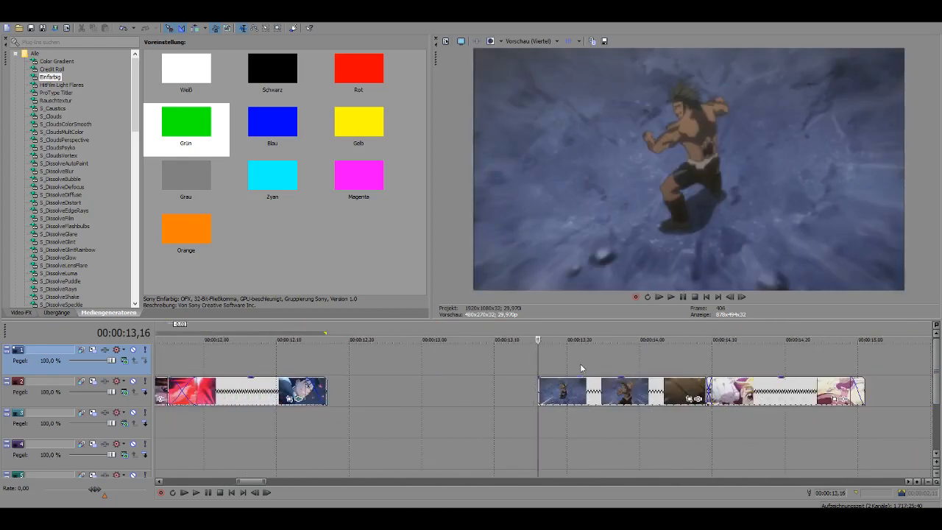
- Follow the green-haired fighter's zoom frame by frame from 00:00:13,16 to the blurred close-up at 00:00:14,09
key(Right)
key(Right)
key(Right)
key(Right)
key(Right)
key(Right)
key(Right)
key(Right)
key(Right)
key(Right)
key(Right)
key(Right)
key(Right)
key(Right)
key(Right)
key(Right)
key(Right)
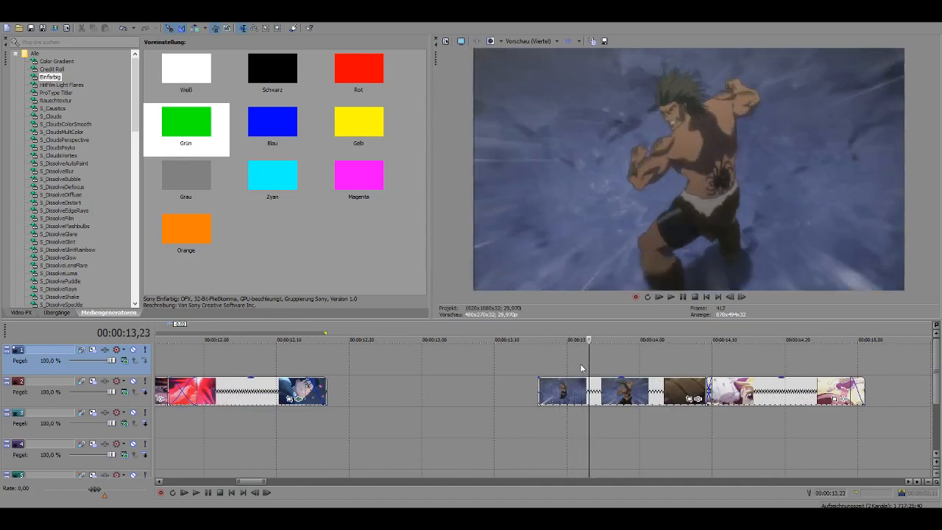
key(Right)
key(Right)
key(Right)
key(Right)
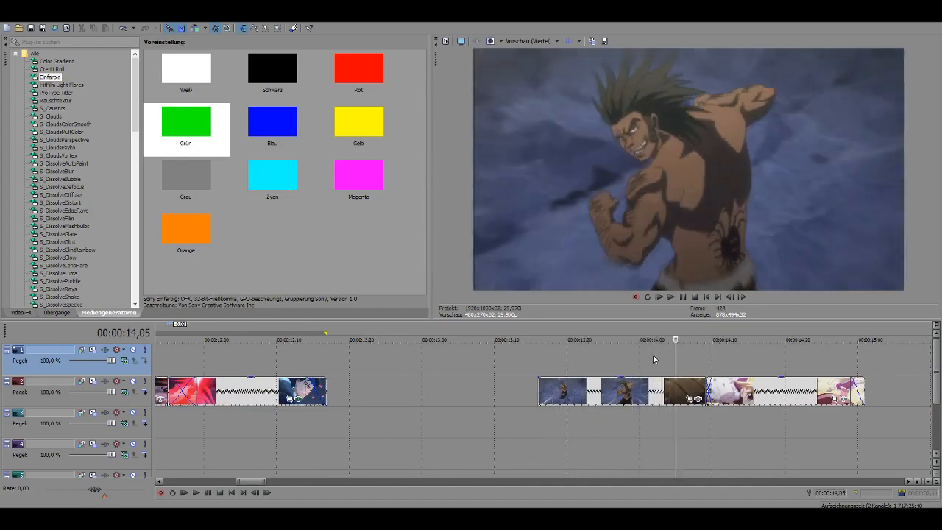
key(Right)
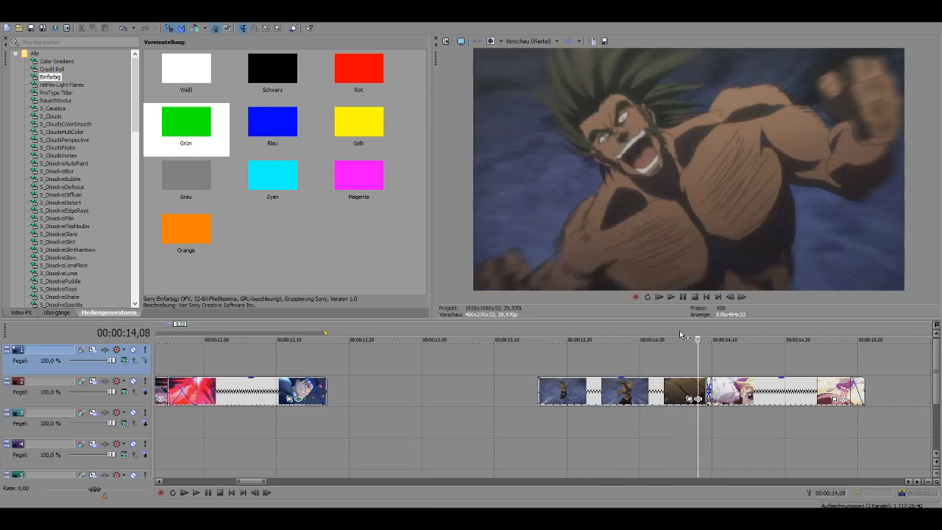
key(Right)
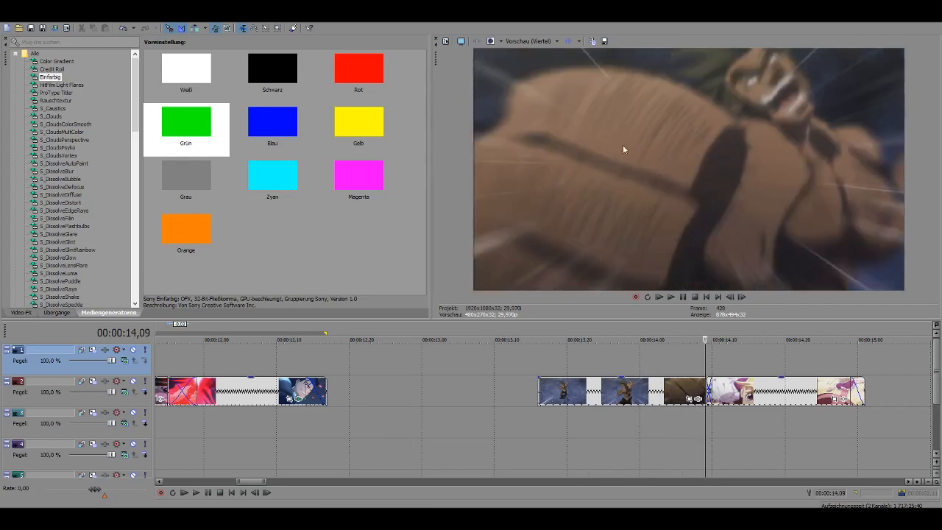
- Move the blonde girl's clip later, clear of the fighter's clip, and review its opening frames between 00:00:14,13 and 00:00:14,15
drag(746, 394, 753, 394)
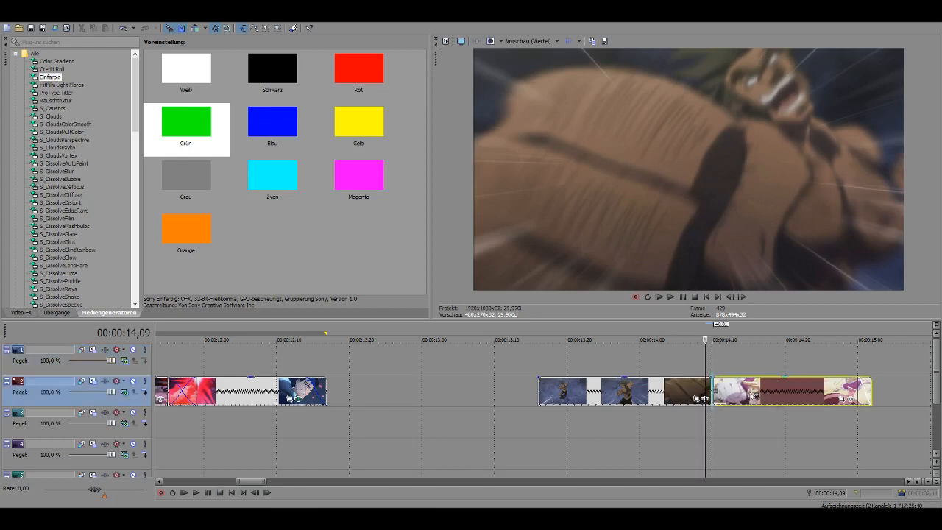
key(Right)
key(Right)
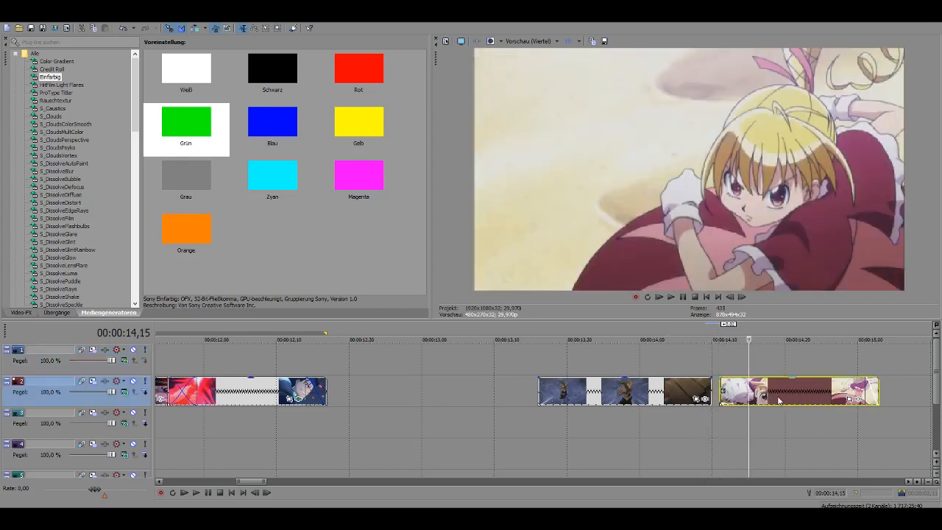
key(Left)
key(Left)
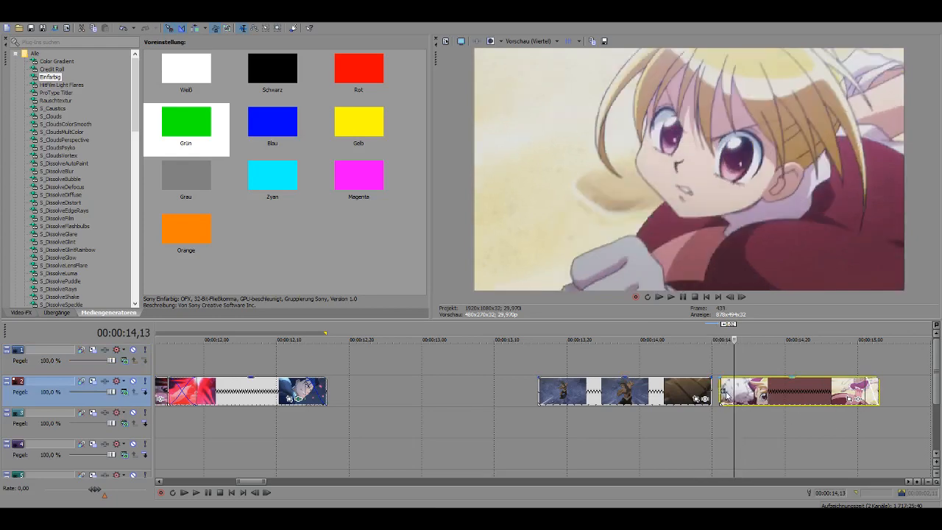
key(Left)
key(Left)
key(Left)
key(Left)
- Move the blonde girl's clip earlier to overlap the fighter's clip from about 00:00:14,08, and step back across the cut to 00:00:14,07
mouse_move(738, 393)
mouse_down()
mouse_move(723, 395)
mouse_move(746, 401)
mouse_up()
key(Right)
key(Left)
key(Left)
key(Left)
key(Left)
key(Left)
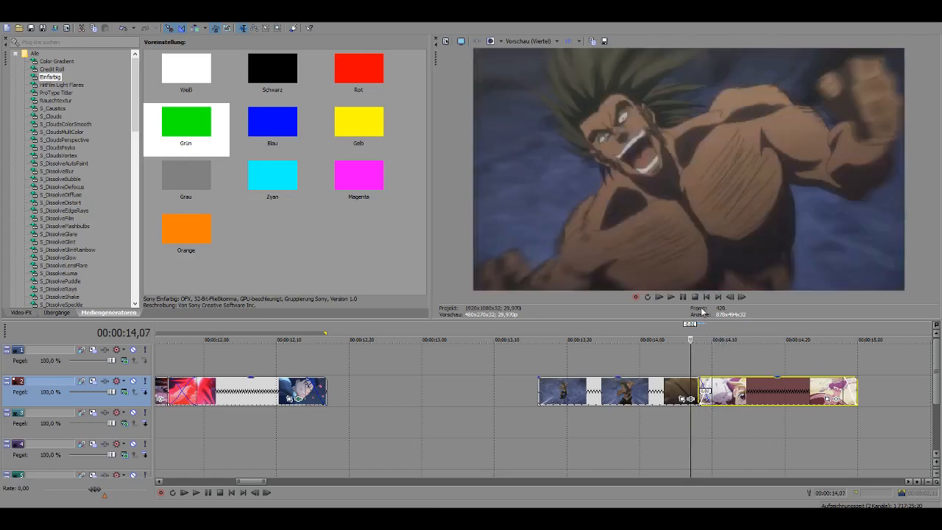
- Step frame by frame from 00:00:14,07 across the cut into the blonde girl's overlapping opening frames
key(Right)
key(Right)
key(Right)
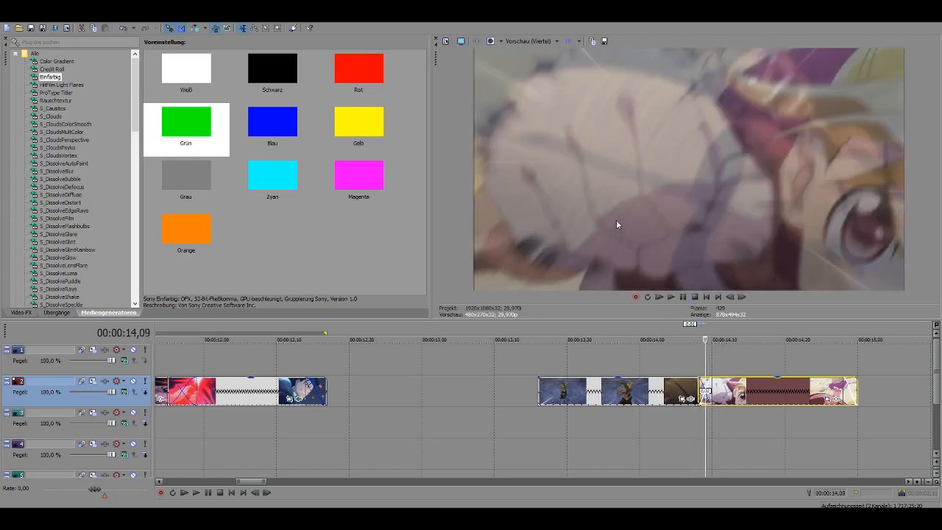
key(Right)
key(Right)
key(Right)
key(Right)
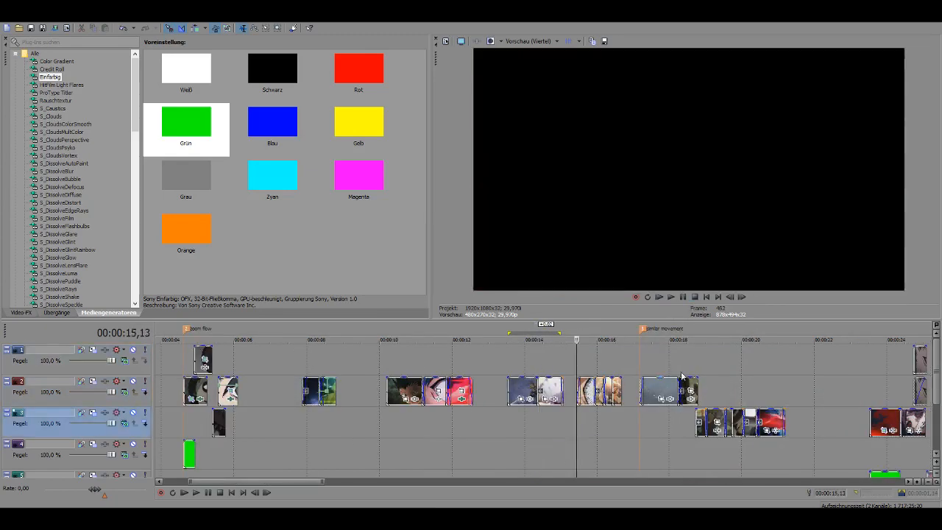
- Review the green-haired boy's punch clip frame by frame from its start at 00:00:15,13 through 00:00:15,26
scroll(637, 391, up, 5)
key(Right)
key(Right)
key(Right)
key(Right)
key(Right)
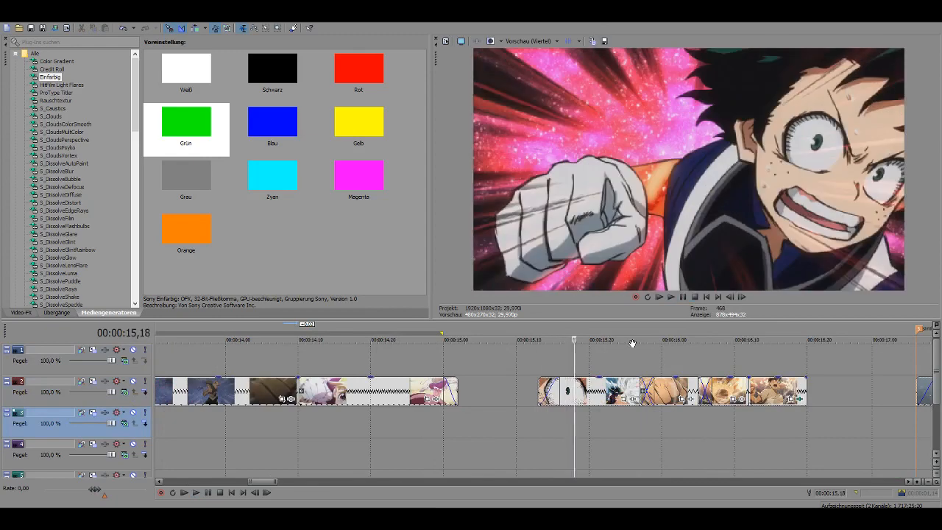
key(space)
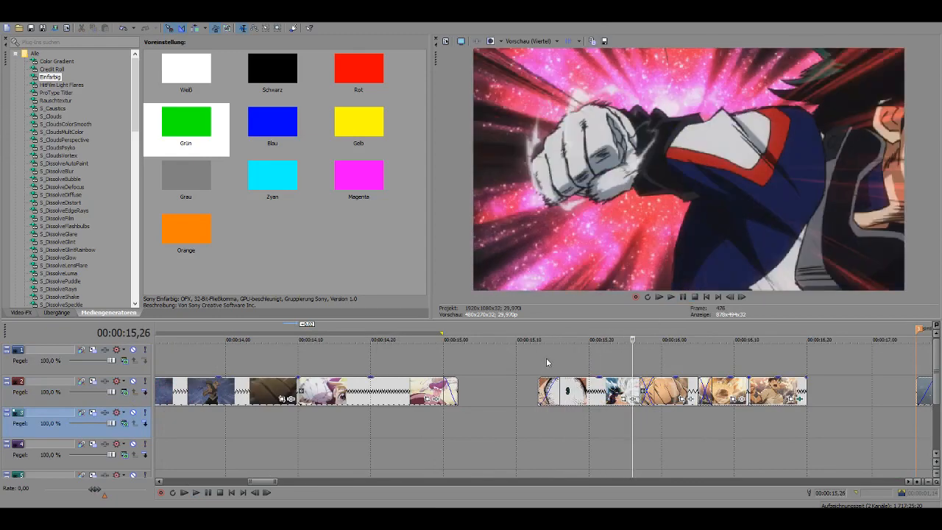
- Select the time range covering the punch clip group, from 00:00:15,13 to 00:00:16,20, and play it
click(547, 358)
drag(540, 365, 801, 360)
click(673, 298)
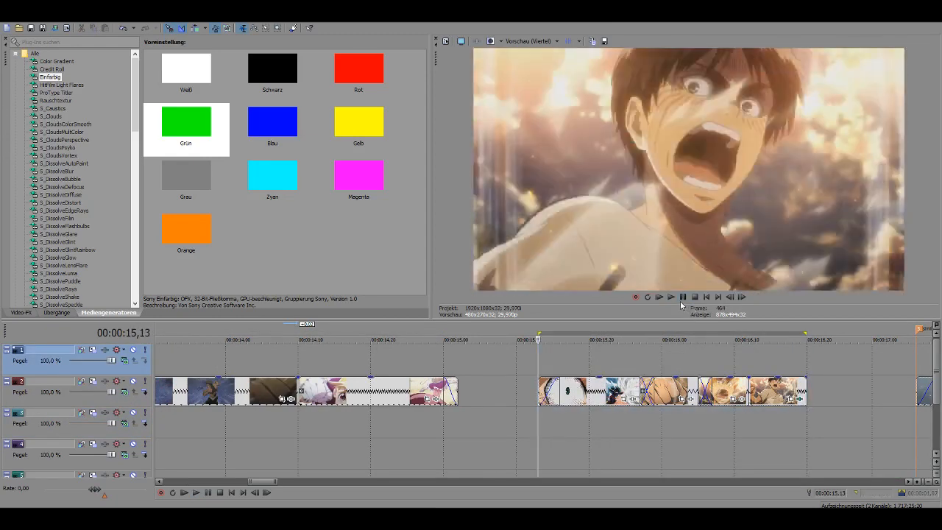
click(673, 297)
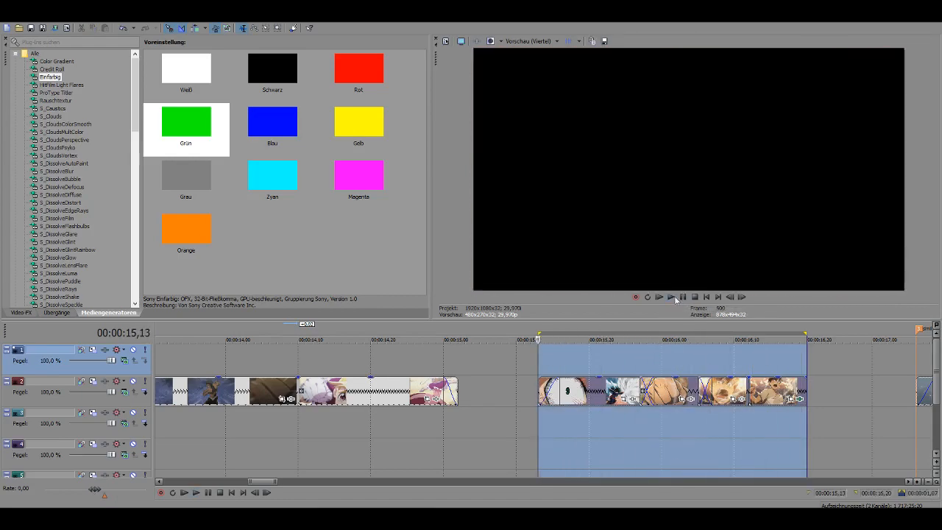
- Step from the green-haired boy's fist at 00:00:15,26 across the cut to the brown-haired boy's fist at 00:00:15,28
click(618, 367)
key(space)
key(Right)
key(Right)
key(Right)
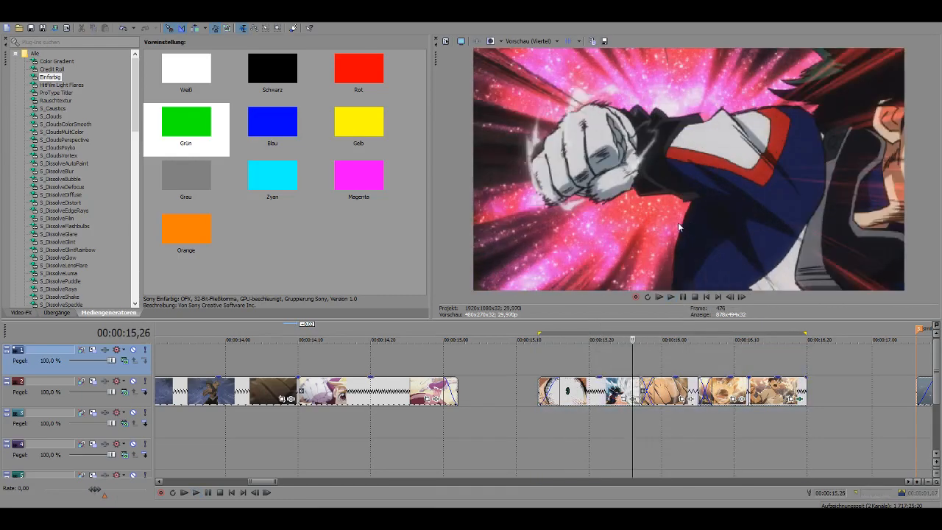
key(Right)
key(Right)
key(Right)
key(Right)
key(Right)
key(Right)
key(Right)
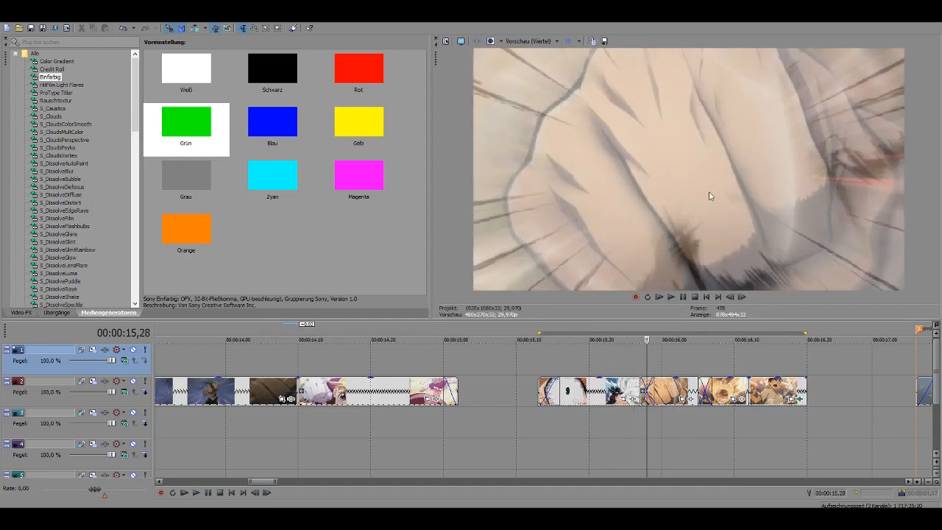
- Compare the face positions across the next cut, stepping back and forth up to the screaming close-up at 00:00:16,07
key(Right)
key(Right)
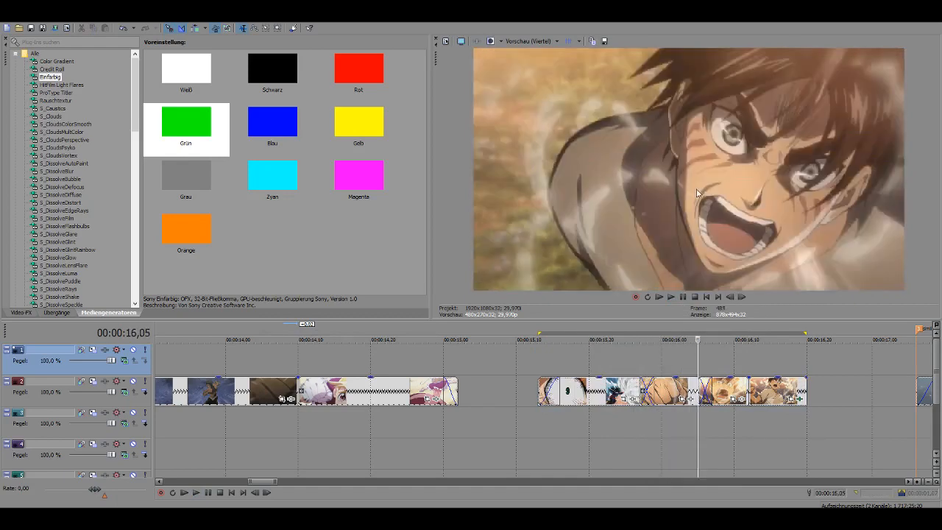
key(Left)
key(Right)
key(Right)
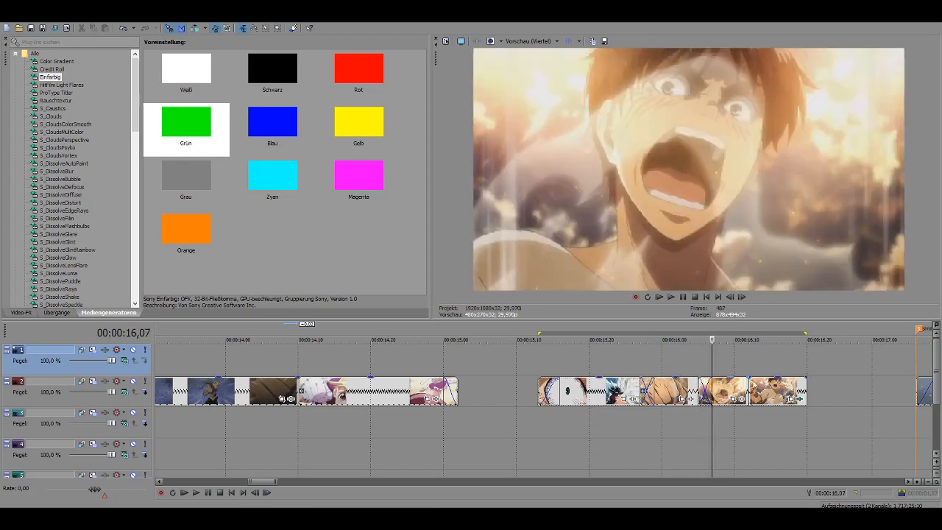
- Try to extend the brown-haired boy's punch clip to about 00:00:16,07, with the following clip moved down to track 3
mouse_move(699, 390)
mouse_down()
mouse_move(721, 404)
mouse_move(741, 395)
mouse_move(711, 396)
mouse_up()
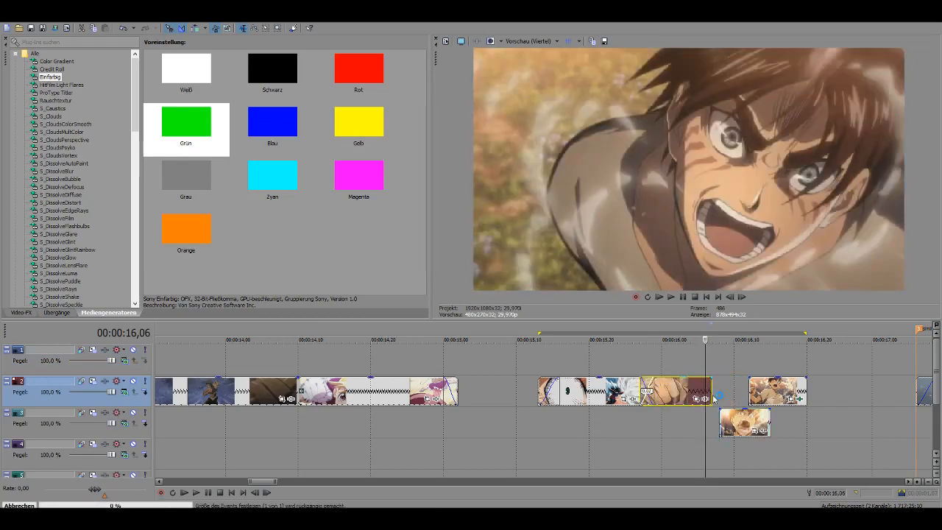
click(675, 388)
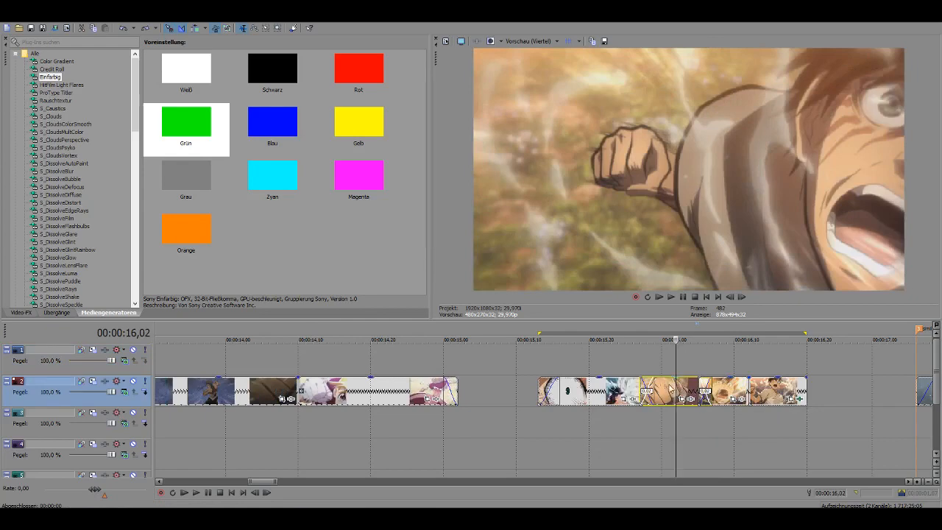
click(734, 390)
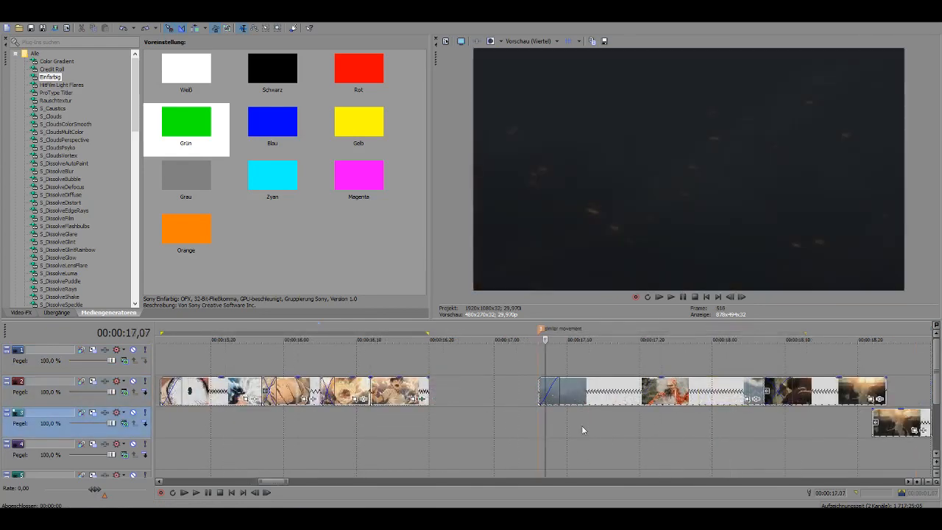
- Remove the fade-in from the colossal titan clip at the "similar movement" marker and play the clip from 00:00:17,07
scroll(680, 445, down, 5)
scroll(675, 443, up, 3)
scroll(671, 442, down, 3)
scroll(567, 429, up, 3)
scroll(635, 428, down, 3)
scroll(650, 439, up, 3)
click(546, 407)
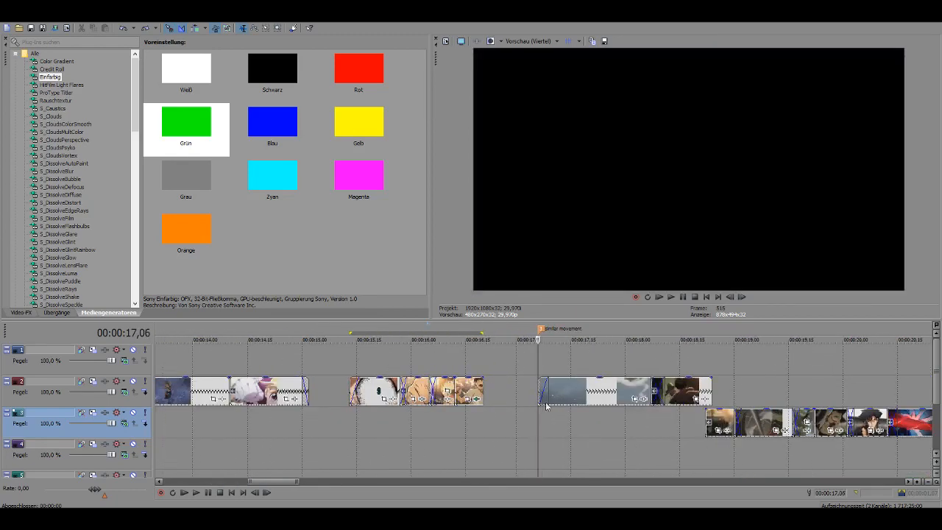
click(547, 394)
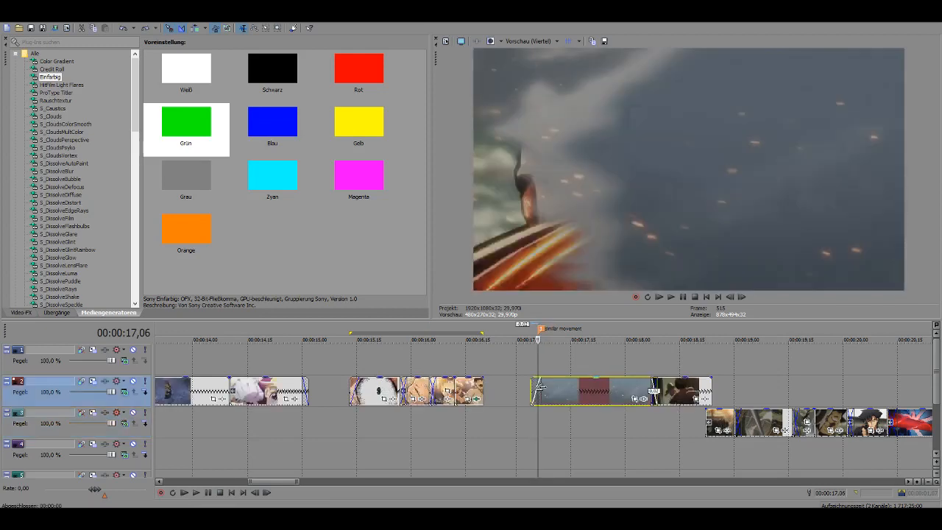
drag(548, 393, 536, 392)
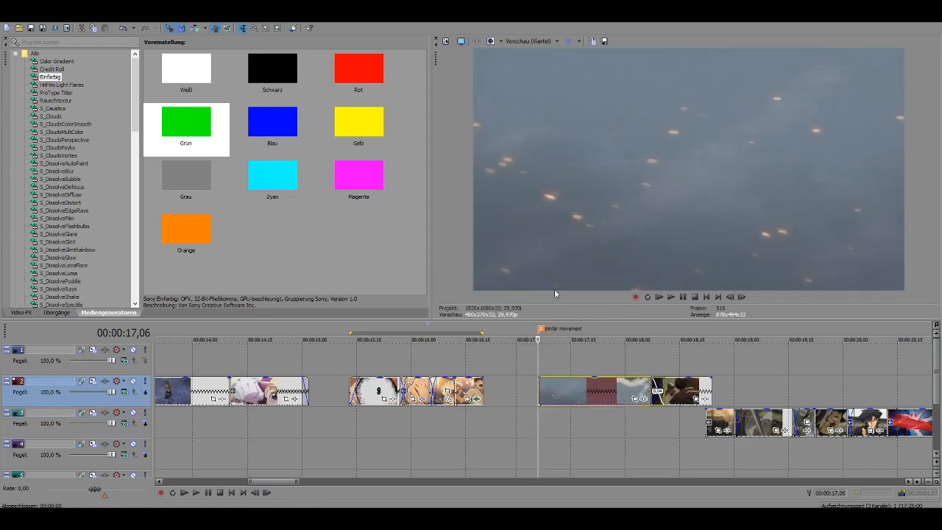
key(Right)
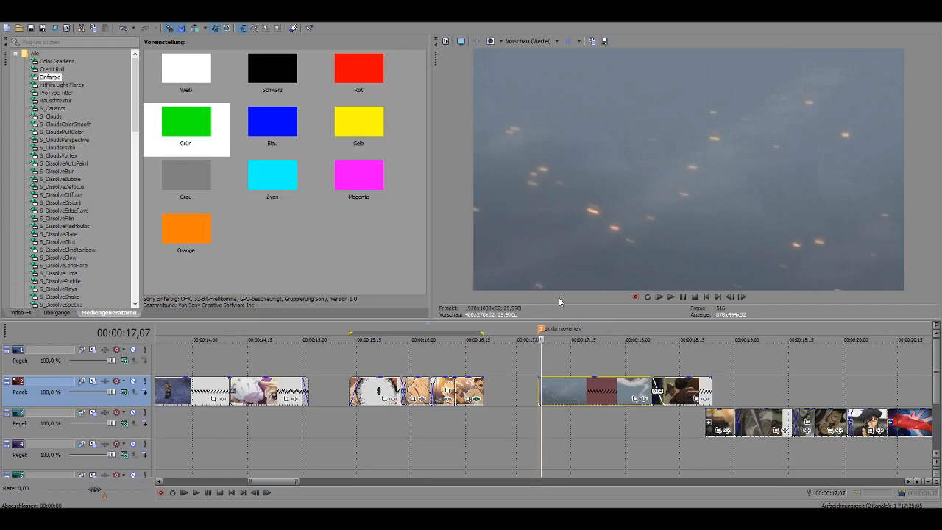
key(space)
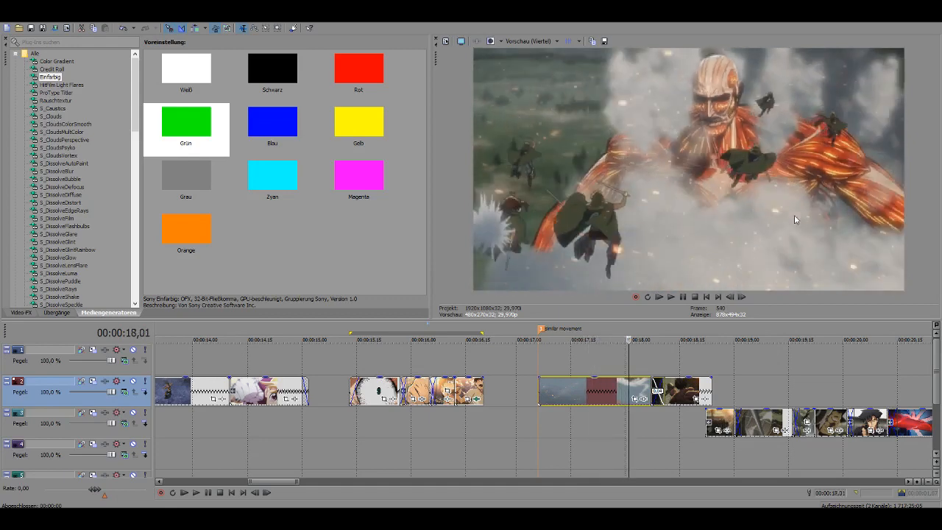
- Select the time range covering all the "similar movement" clips, from 00:00:17,06 to about 00:00:21, and play it
scroll(508, 364, down, 4)
click(507, 363)
drag(508, 364, 653, 368)
click(505, 363)
key(space)
click(538, 366)
key(space)
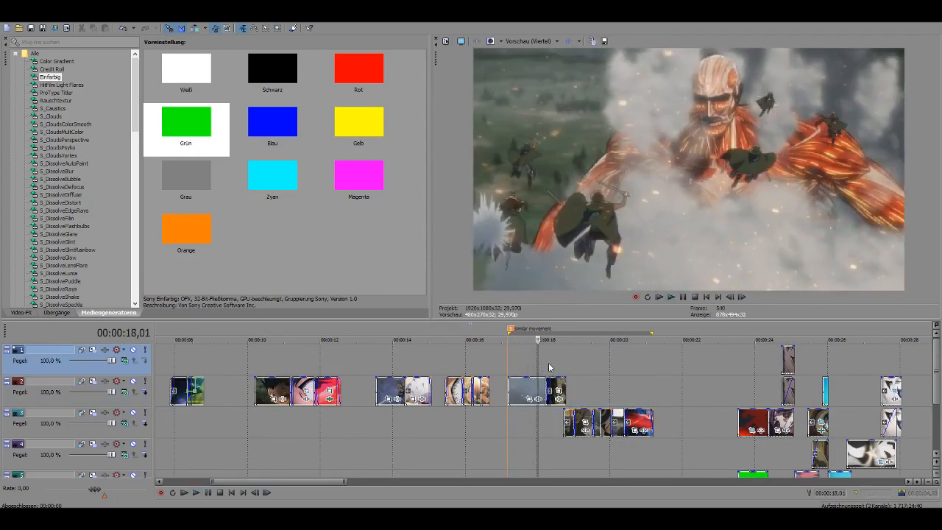
- Step from the colossal titan shot at 00:00:18,01 across the cut to the titan fight at 00:00:18,14
key(Right)
key(Right)
key(Right)
key(Right)
key(Right)
key(Right)
key(Right)
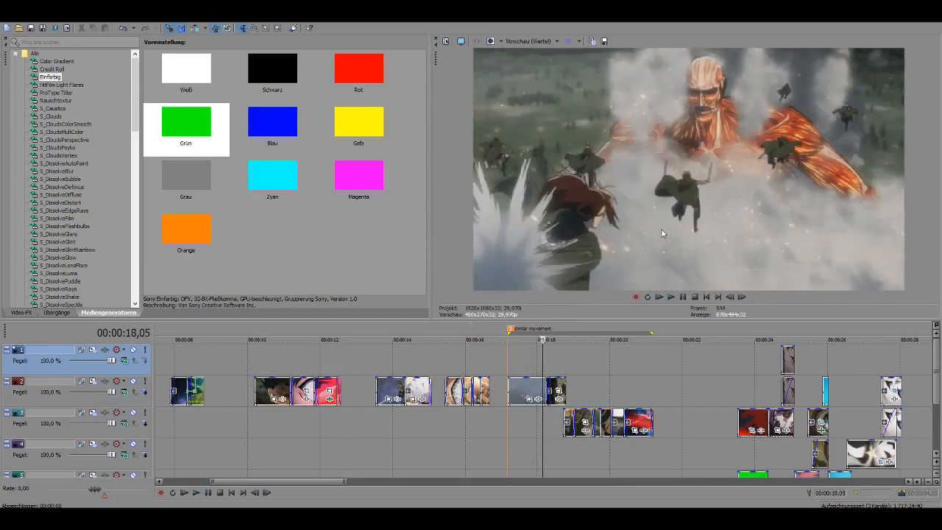
scroll(604, 361, up, 3)
key(Right)
key(Right)
key(Right)
key(Right)
key(Right)
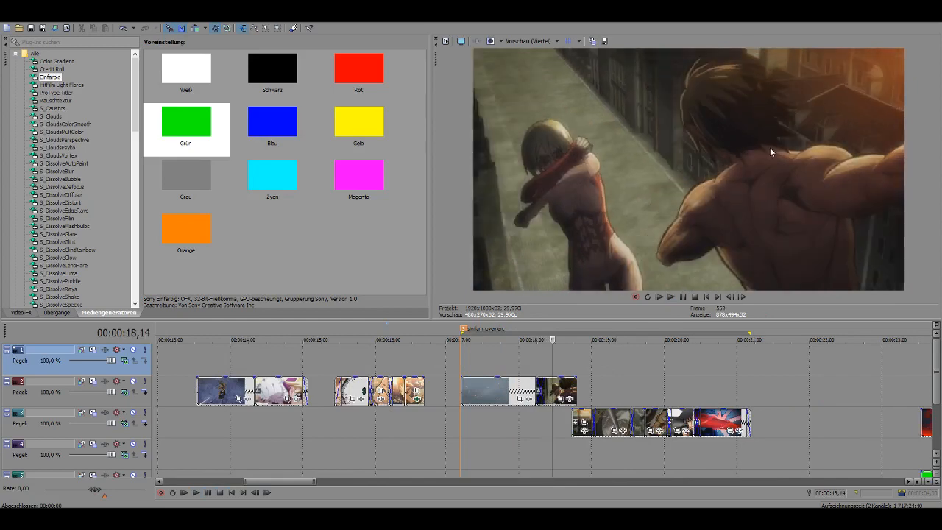
- Follow the camera movement around the fighting titan frame by frame from 00:00:18,14 to 00:00:18,23
key(Right)
key(Right)
key(Right)
key(Right)
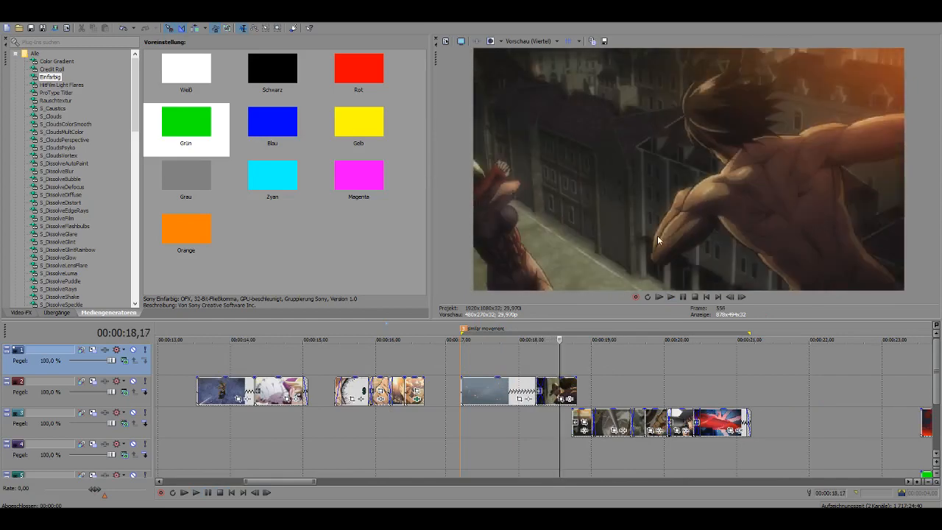
key(Right)
key(Right)
key(Right)
key(Right)
key(Right)
key(Right)
key(Right)
key(Right)
key(Right)
key(Right)
key(Right)
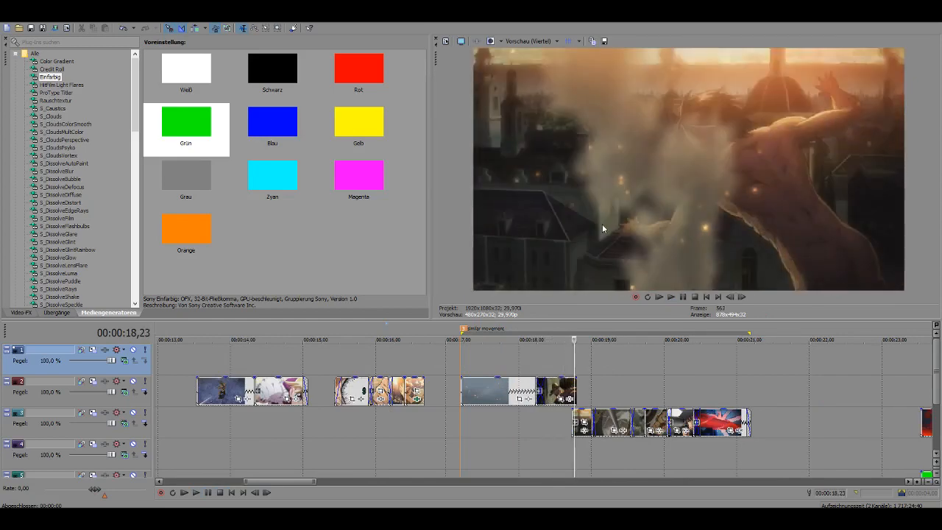
- Step from 00:00:18,23 through the transition onto track 3, up to the blurred blade shot at 00:00:19,07
key(Right)
key(Right)
key(Right)
key(Right)
key(Right)
key(Right)
key(Right)
key(Right)
key(Right)
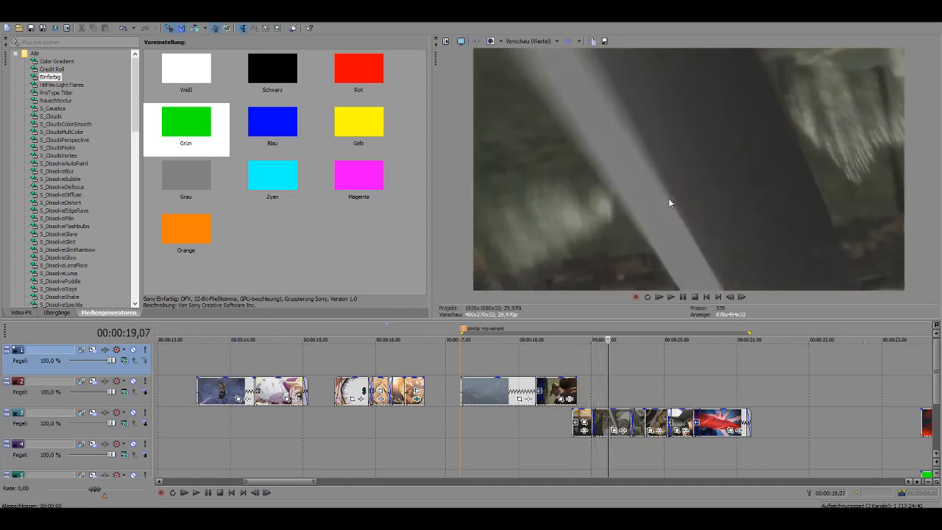
- Follow the movement from the blurred blade at 00:00:19,07 to the upside-down man's close-up at 00:00:19,21
key(Right)
key(Right)
key(Right)
key(Right)
key(Right)
key(Right)
key(Right)
key(Right)
key(Right)
key(Right)
key(Right)
key(Right)
key(Right)
key(Right)
key(Right)
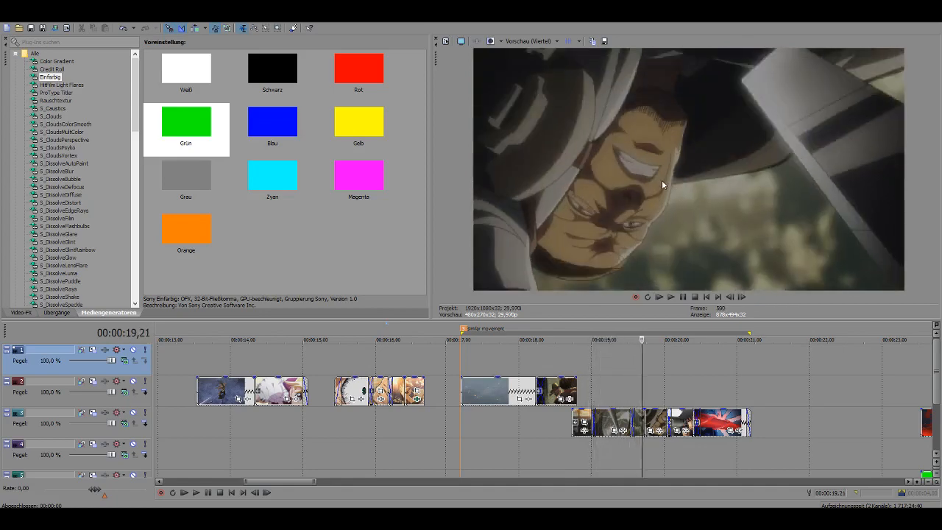
- Examine the movement from the upside-down man at 00:00:19,21 across the cut to the black-haired gunman at 00:00:20,07
key(Right)
key(Right)
key(Right)
key(Right)
key(Right)
key(Right)
key(Right)
key(Right)
key(Right)
key(Right)
key(Right)
scroll(646, 359, up, 1)
key(Left)
key(Left)
key(Left)
key(Right)
key(Right)
key(Right)
key(Right)
key(Right)
key(Right)
key(Right)
scroll(608, 350, down, 4)
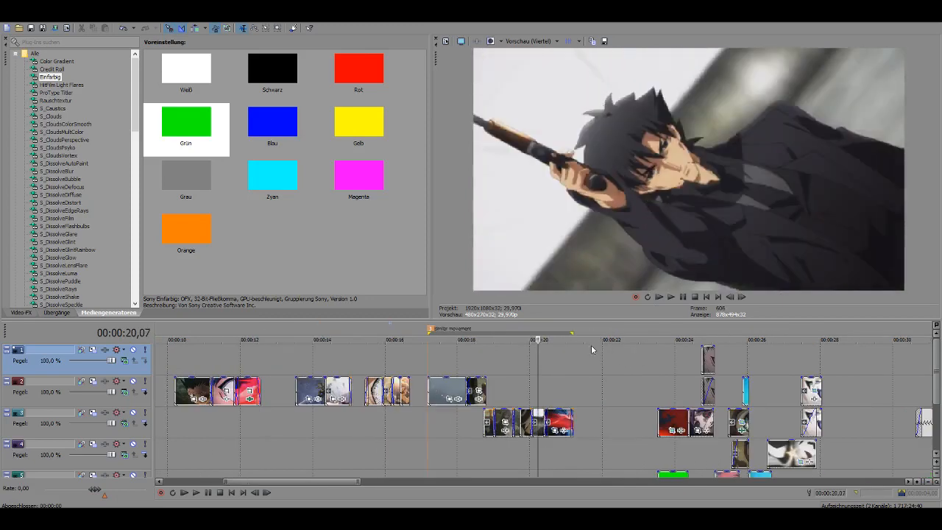
- Step from the gunman at 00:00:20,07 across the cut to the blue fighter's red spear at 00:00:20,20
key(Right)
key(Right)
key(Right)
key(Right)
key(Right)
key(Right)
key(Right)
key(Right)
key(Right)
key(Right)
key(Right)
key(Right)
key(Right)
scroll(572, 366, up, 3)
scroll(572, 367, down, 2)
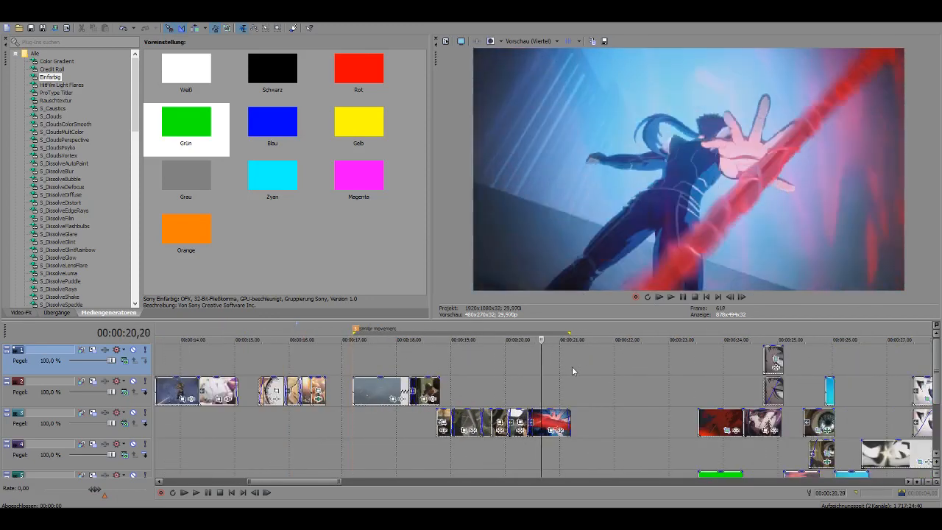
- Follow the red spear's movement frame by frame from 00:00:20,20 to the end of the clip at 00:00:21,03
key(Right)
key(Right)
key(Right)
key(Right)
key(Right)
key(Right)
key(Right)
key(Right)
key(Right)
key(Right)
key(Right)
key(Right)
key(Right)
key(Right)
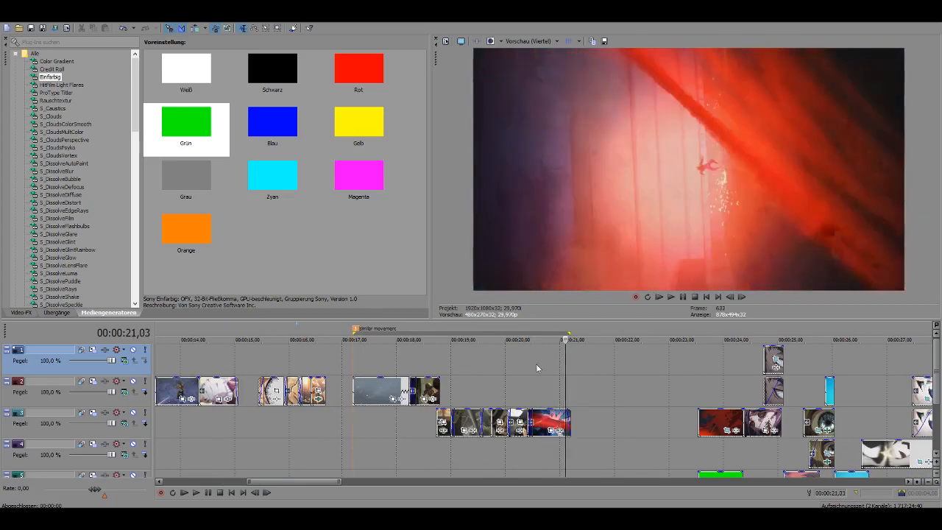
- Move the playhead to the start of the red clip on the green background at 00:00:23,16
scroll(545, 363, down, 1)
click(625, 391)
scroll(655, 390, up, 2)
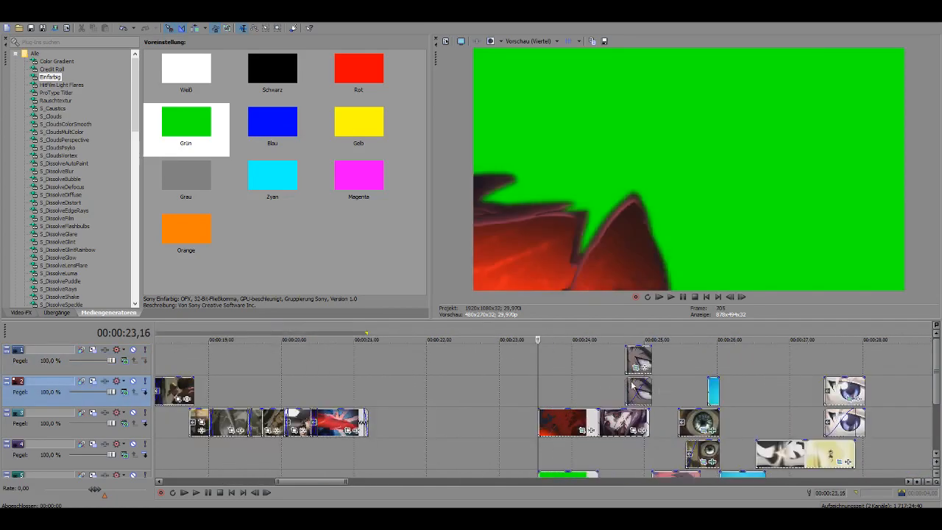
scroll(555, 392, down, 2)
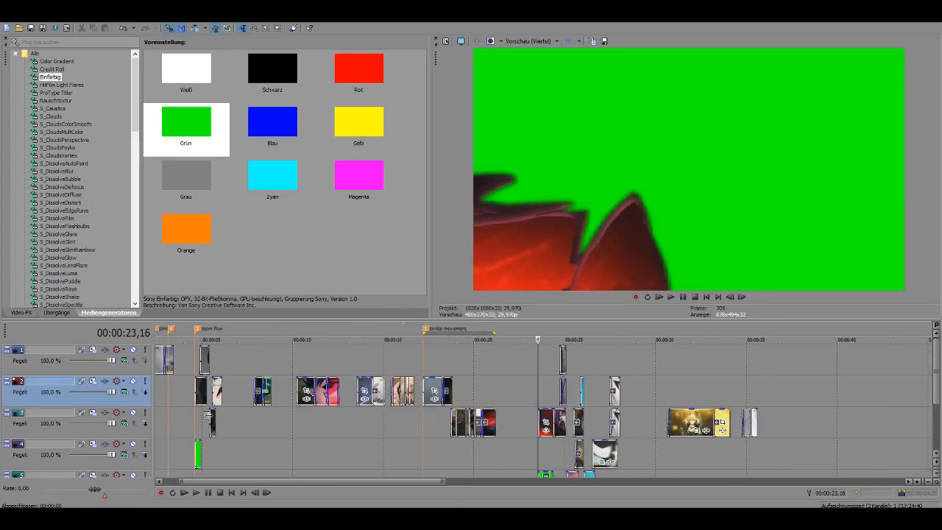
- Return to the zoom flow section and step frame by frame to the dark eye close-up at 00:00:05,07
click(480, 431)
scroll(476, 439, up, 2)
key(Right)
key(Right)
key(Right)
key(Right)
key(Right)
key(Right)
key(Right)
key(Right)
key(Right)
key(Right)
scroll(620, 435, down, 2)
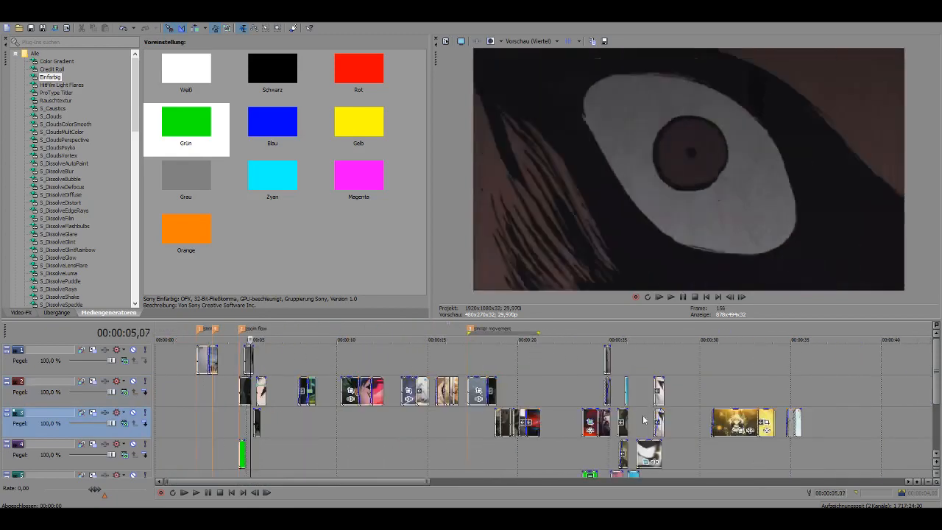
- Loop the clips from 00:00:23,16 through the blue eye close-up for playback, and stop on the angry eye at 00:00:24,26
click(582, 457)
scroll(582, 452, up, 2)
key(space)
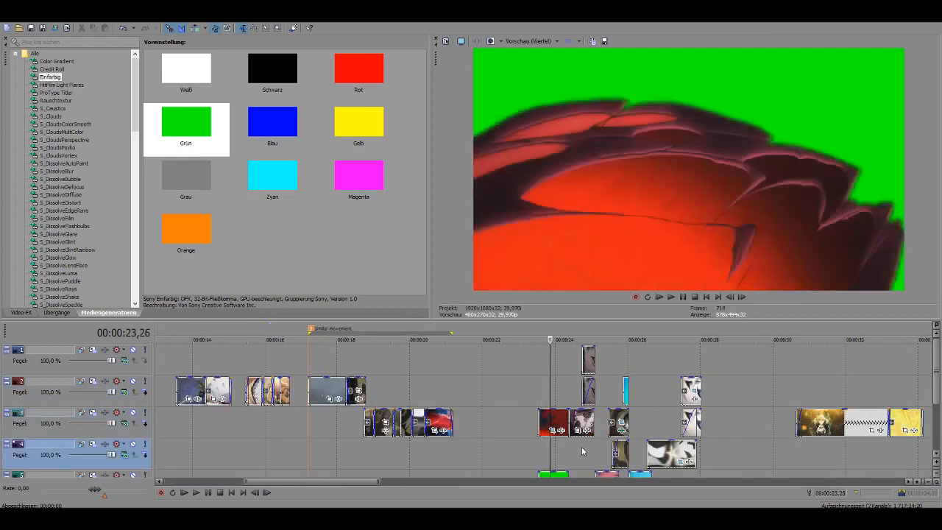
scroll(574, 449, down, 1)
drag(538, 419, 700, 419)
key(space)
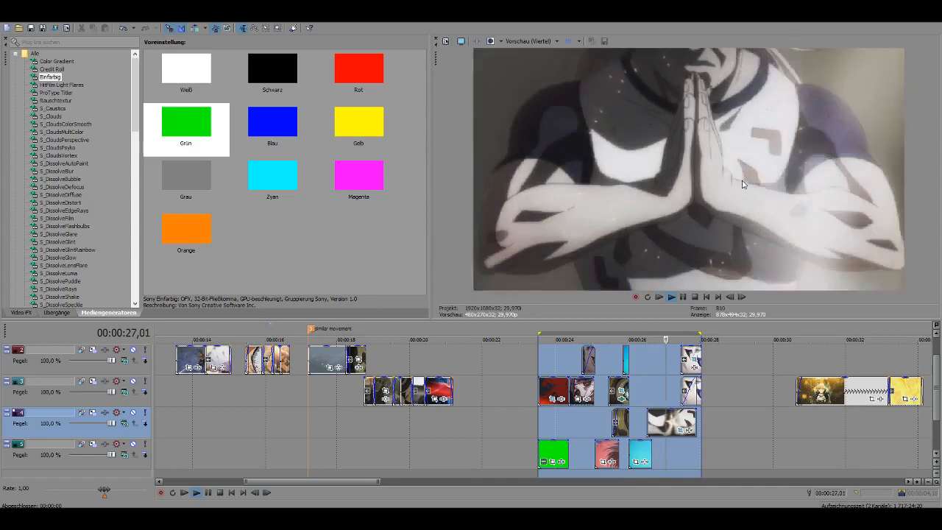
click(582, 412)
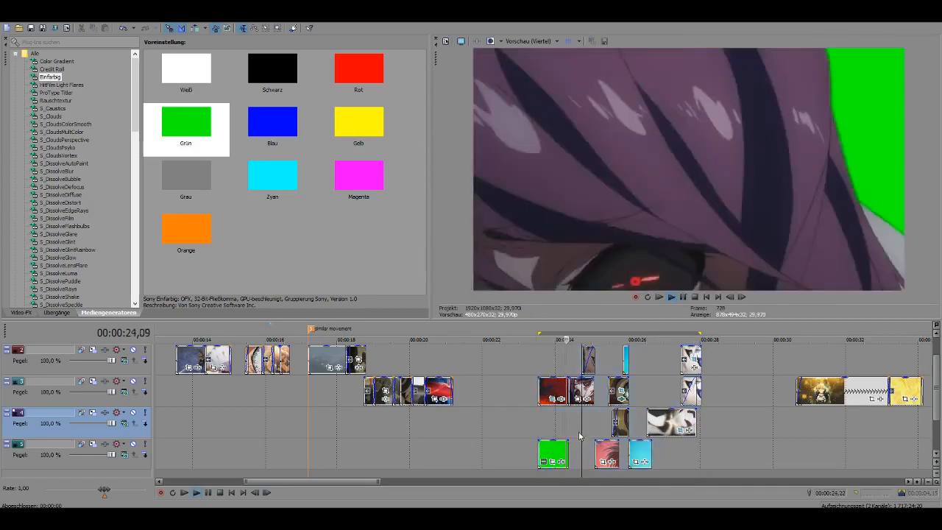
key(space)
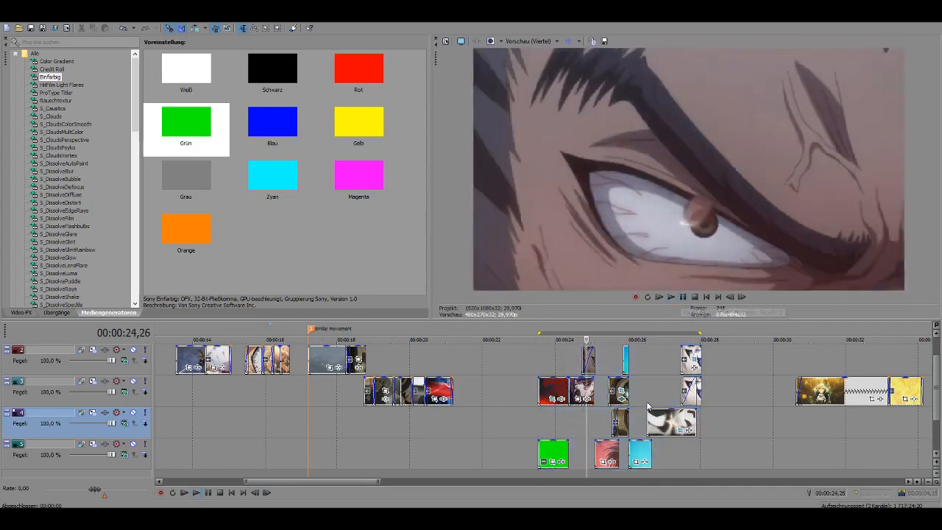
- Select the range from 00:00:34,23 to 00:00:35,17 over the last two clips and play it
scroll(648, 405, up, 3)
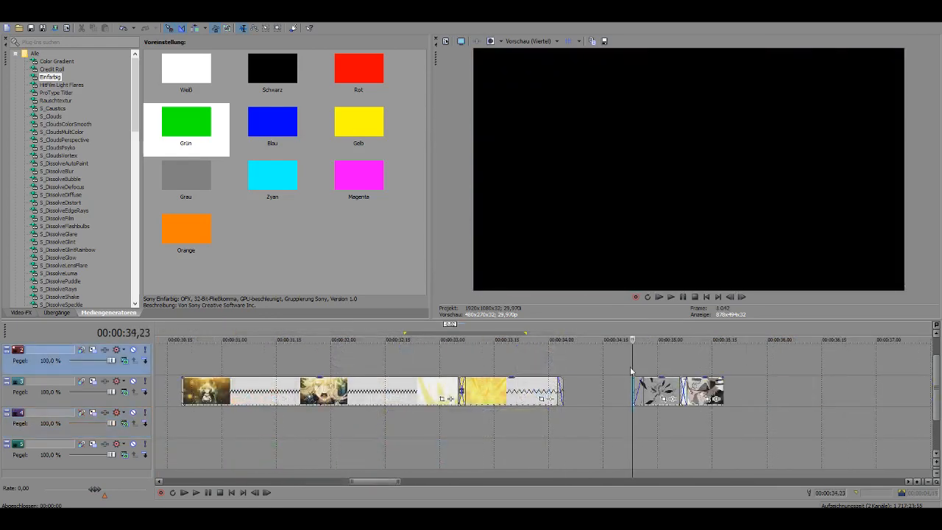
drag(632, 372, 720, 375)
key(space)
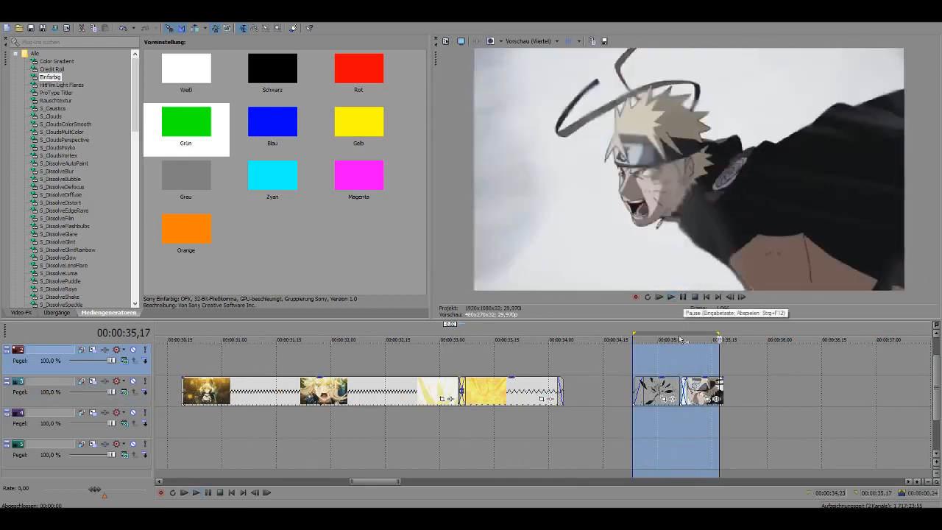
- Step frame by frame from the long-haired fighter's clip to its crossfade with the blond ninja at 00:00:35,07
click(668, 357)
key(Right)
key(Right)
key(Right)
key(Right)
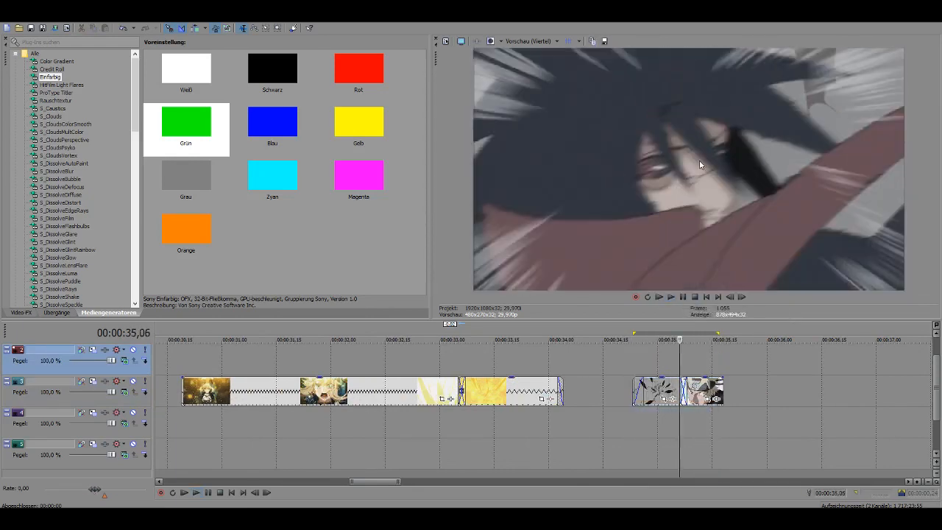
key(Right)
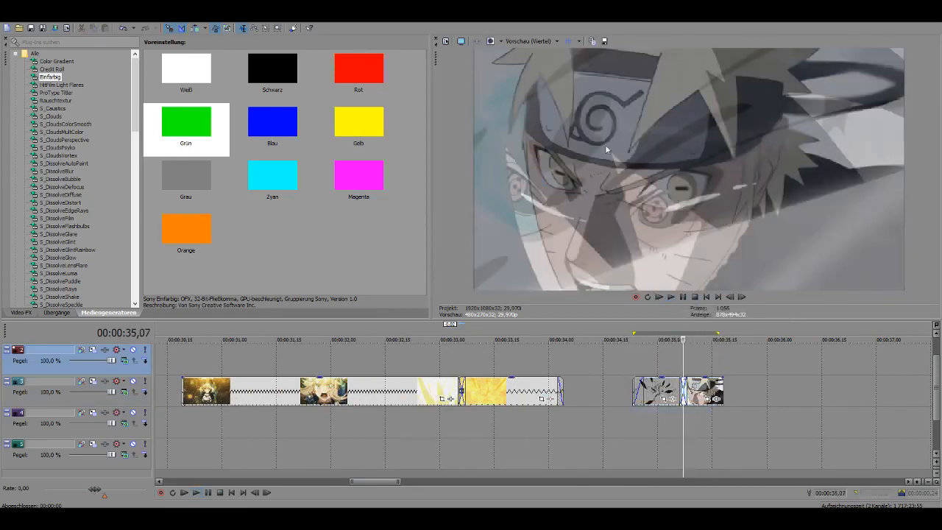
- Follow the blond ninja's movement frame by frame from 00:00:35,07 to 00:00:35,17
key(Right)
key(Right)
key(Right)
key(Right)
key(Right)
key(Right)
key(Right)
key(Right)
key(Right)
key(Right)
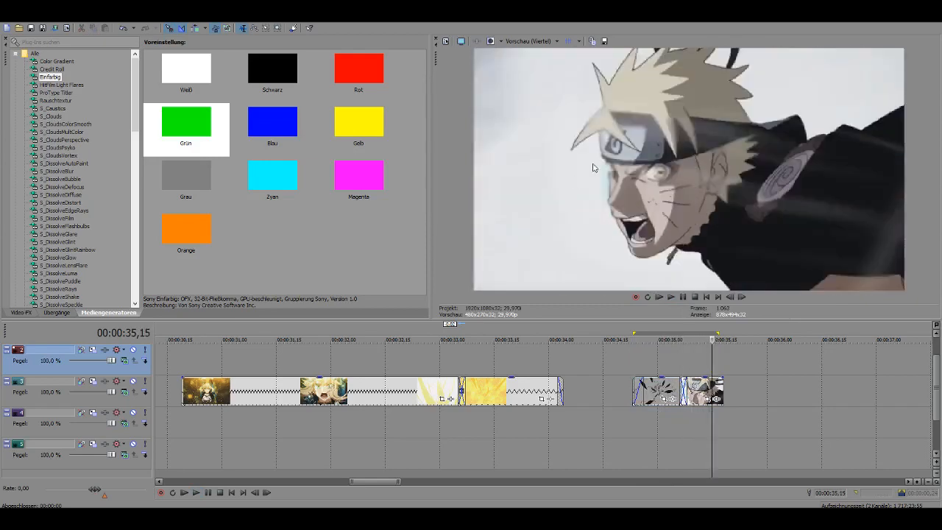
- Inspect the blonde girl's clip on track 3 at 00:00:32,10, 00:00:31,23 and 00:00:32,02
scroll(542, 339, down, 5)
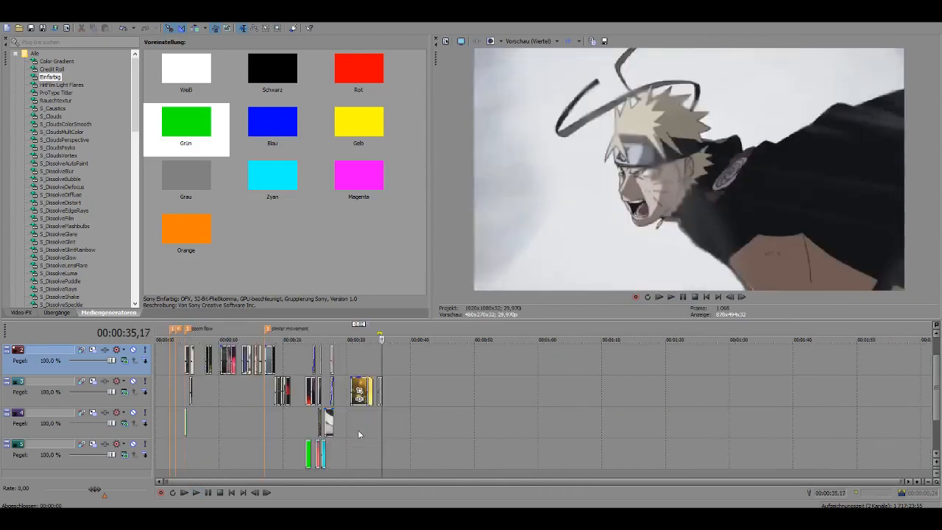
click(360, 430)
scroll(471, 401, up, 2)
scroll(483, 403, up, 1)
click(556, 389)
right_click(521, 392)
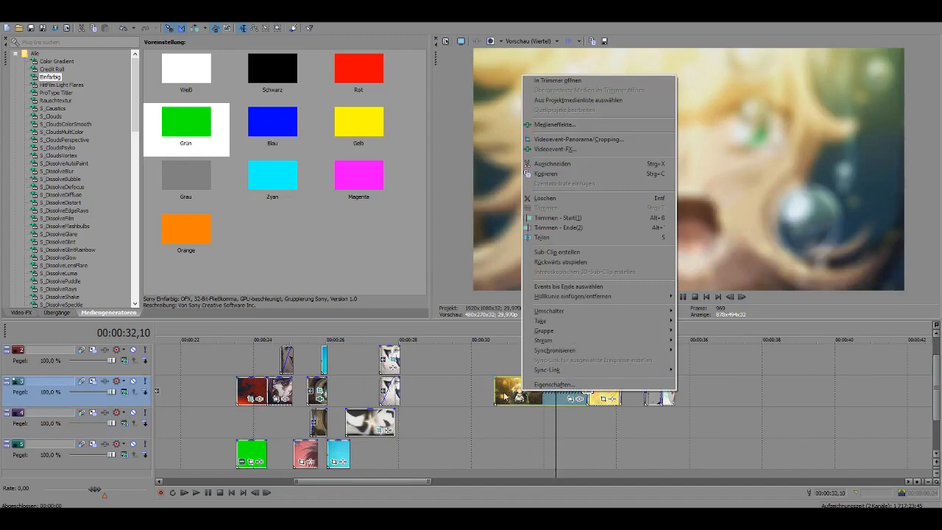
click(503, 391)
scroll(397, 405, down, 2)
scroll(393, 396, up, 3)
click(570, 388)
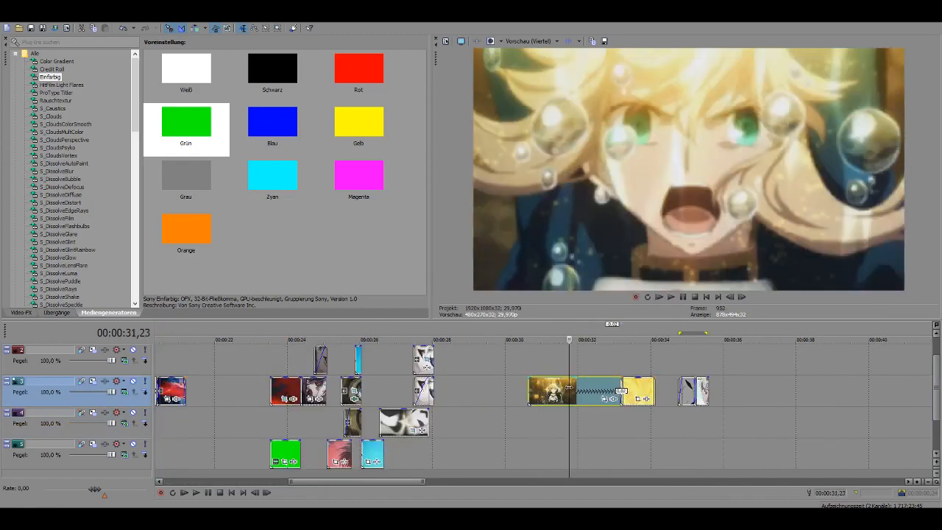
click(578, 394)
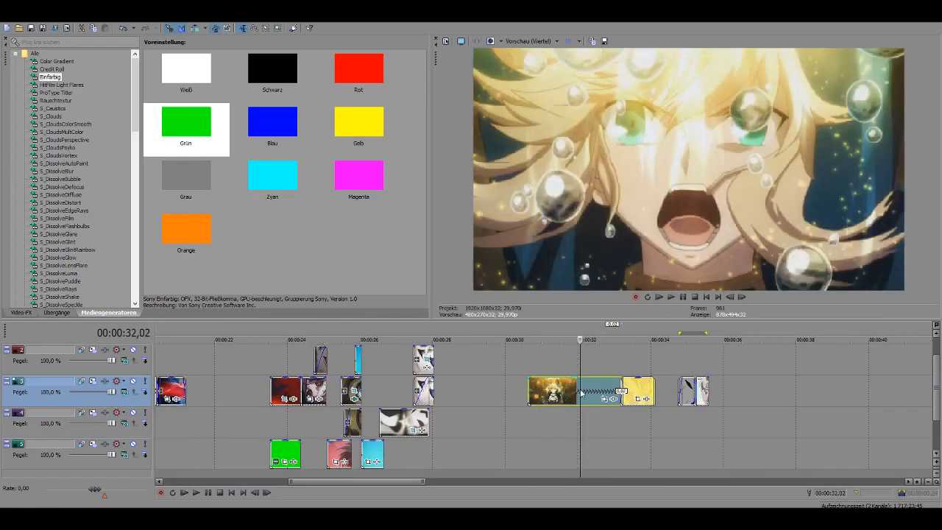
scroll(580, 395, up, 1)
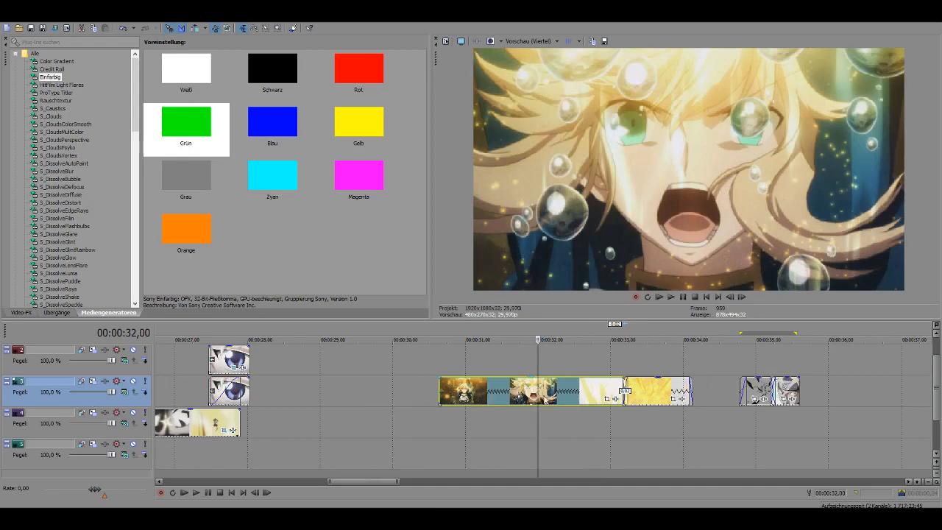
- Check the resampling switches of the blonde girl's clip, including Resampling deaktivieren
scroll(505, 398, down, 2)
right_click(524, 390)
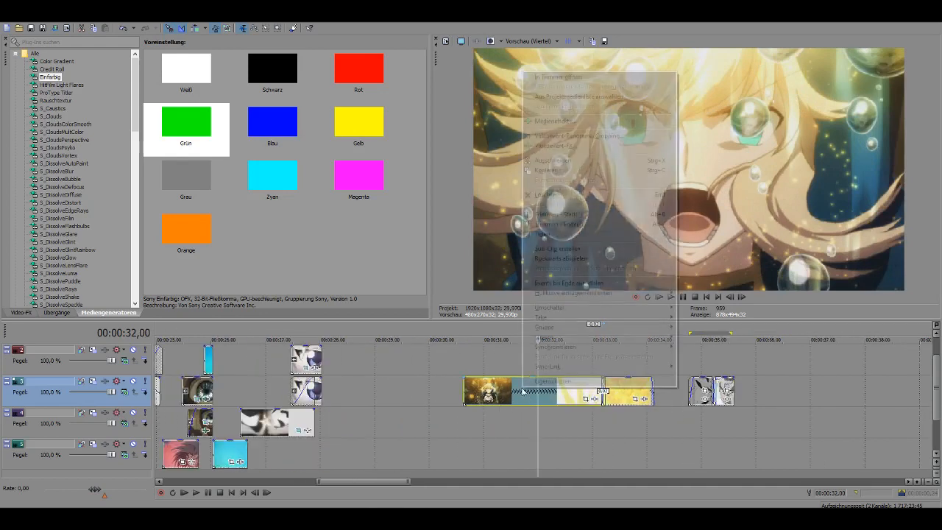
mouse_move(566, 310)
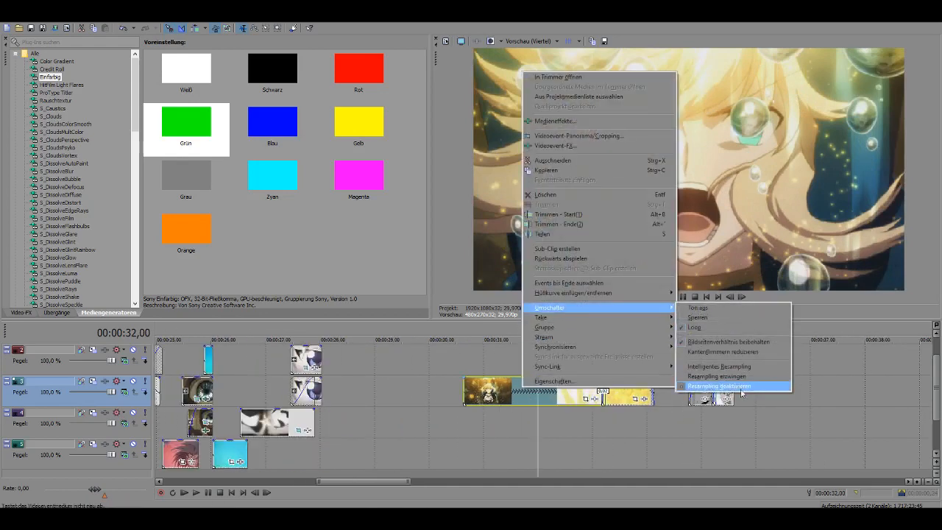
click(530, 423)
click(540, 420)
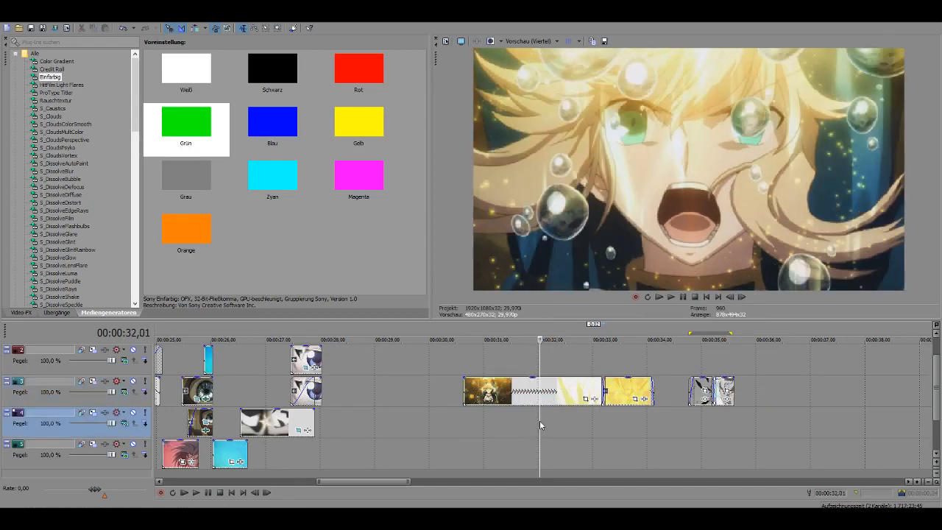
- Revisit the earlier clips at 00:00:14,10 and at 00:00:17,18 in the similar movement section within the timeline overview
scroll(538, 425, down, 5)
click(374, 413)
scroll(376, 404, up, 1)
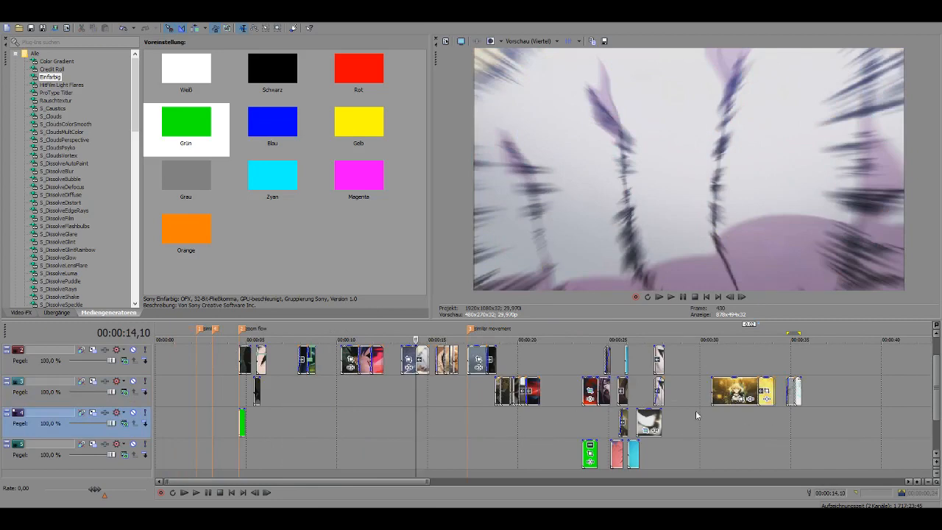
click(474, 407)
scroll(477, 407, down, 1)
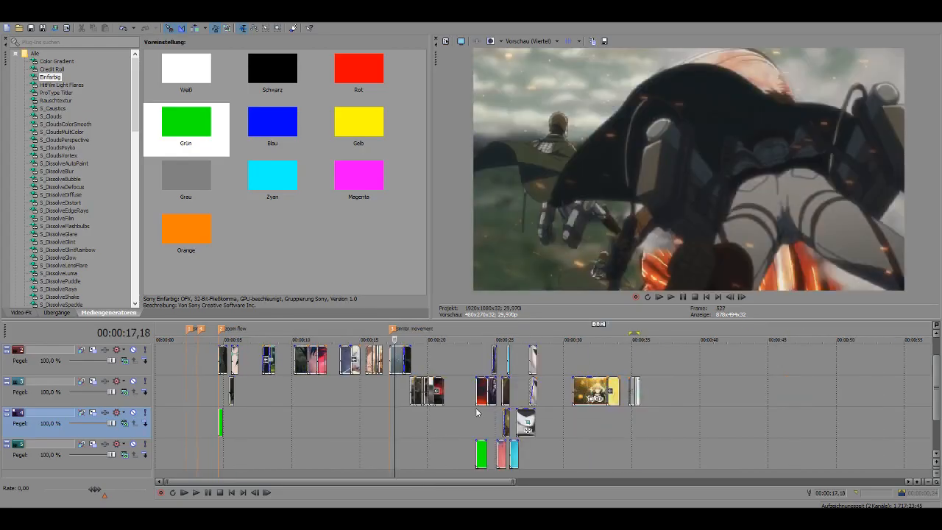
scroll(476, 406, up, 2)
scroll(477, 407, down, 3)
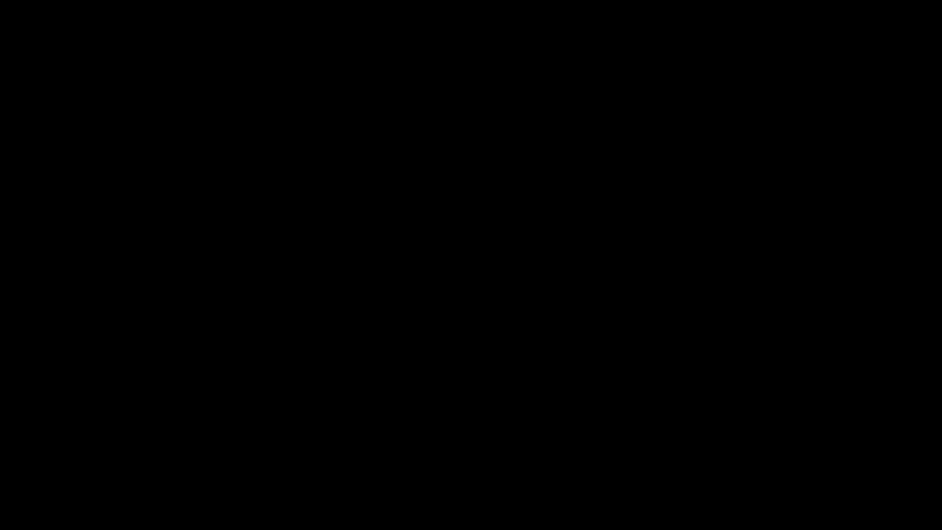